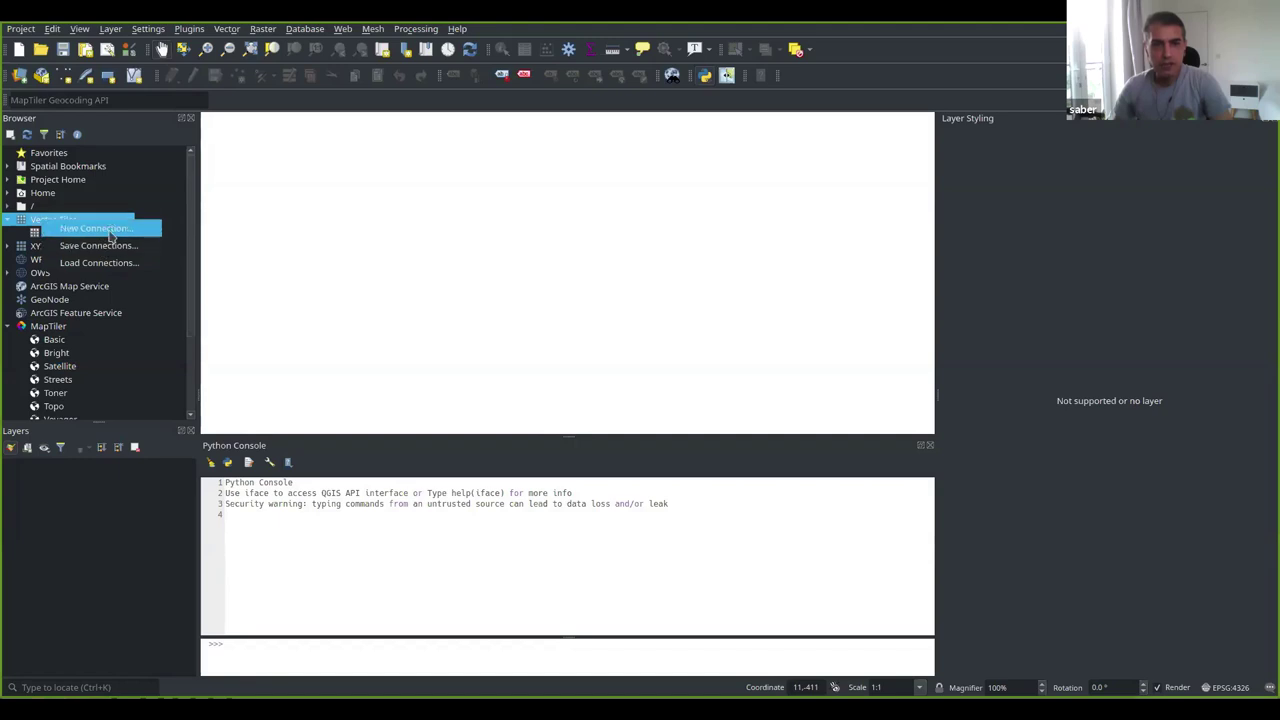
# Review the settings of the existing Test vector tiles connection and add it to the project as a layer
pyautogui.click(52, 218)
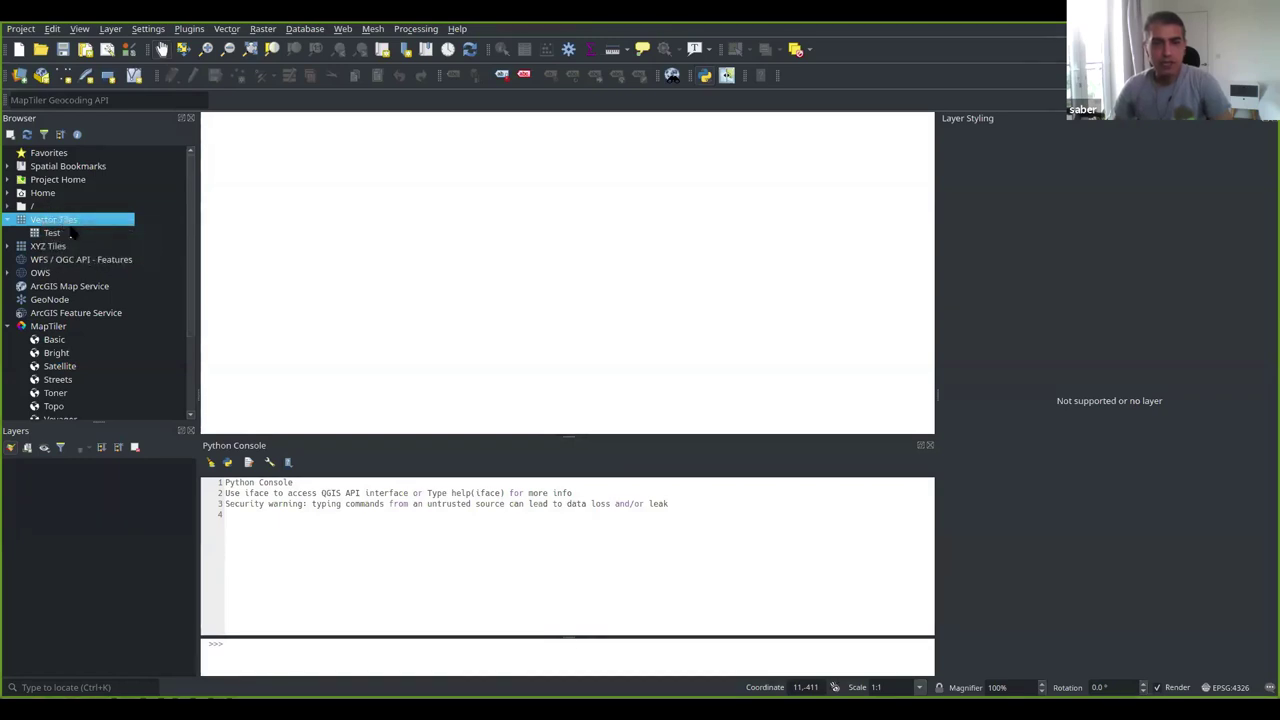
pyautogui.rightClick(71, 235)
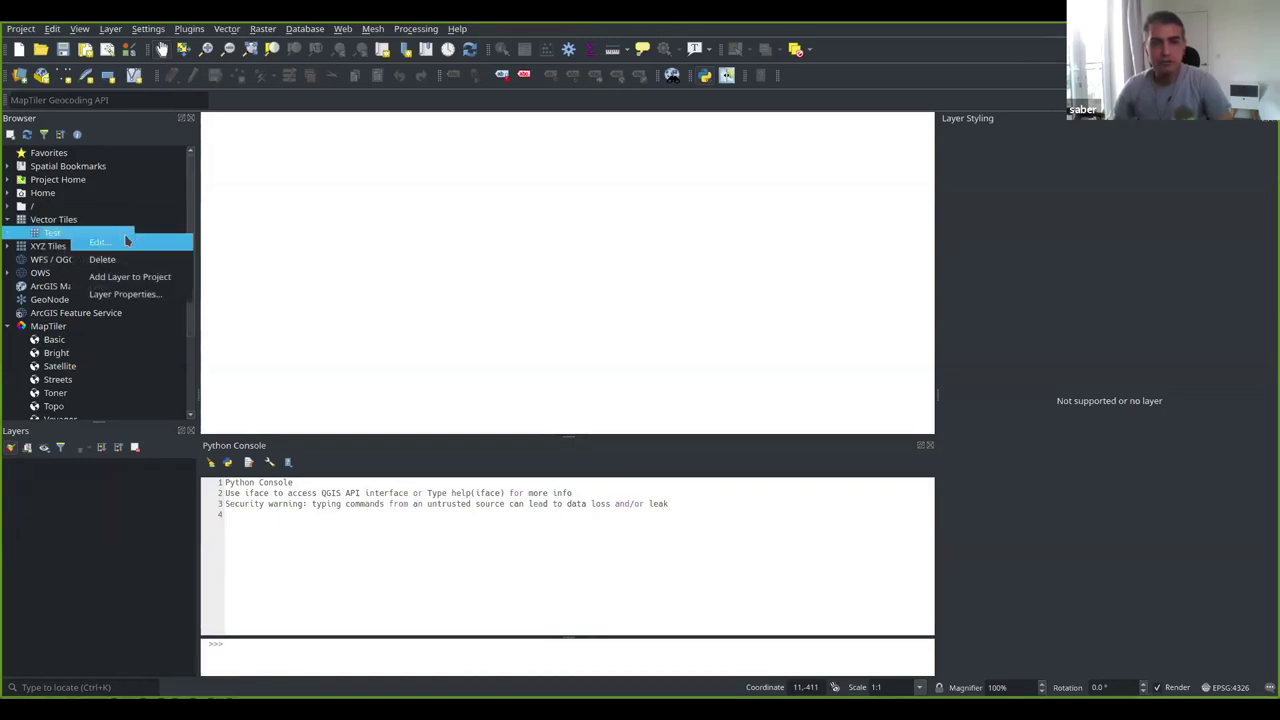
pyautogui.click(126, 242)
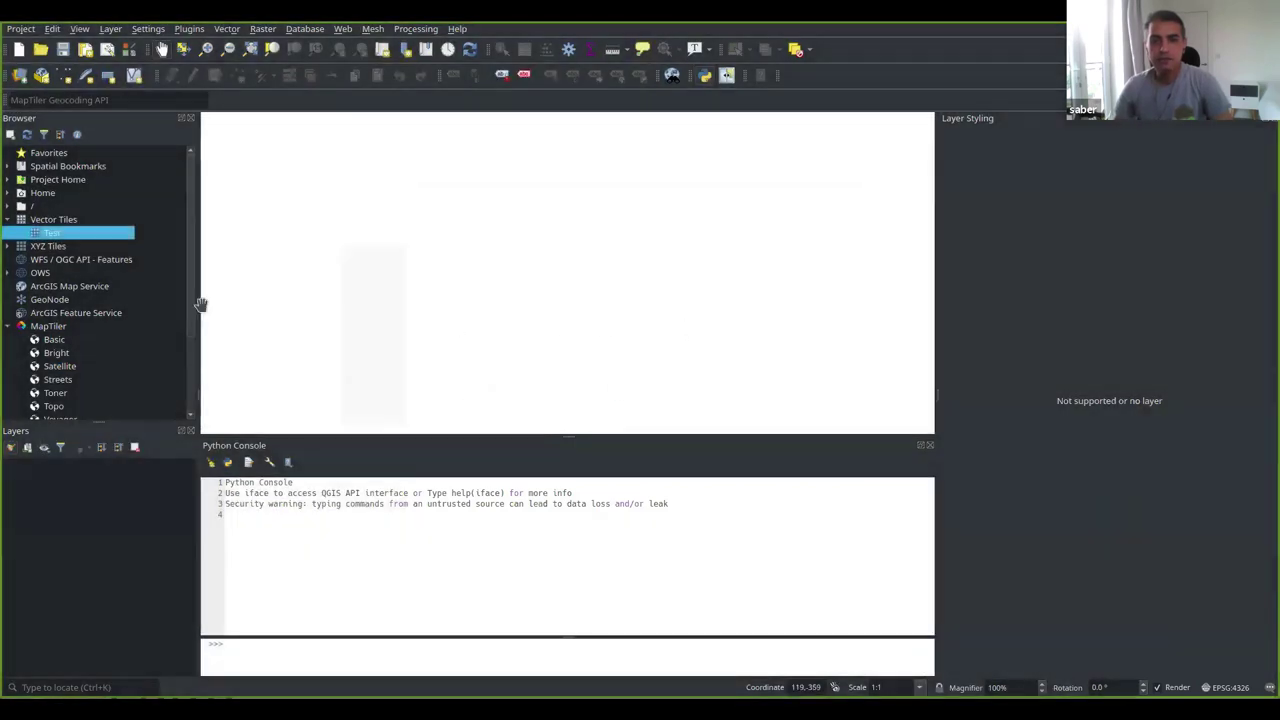
pyautogui.doubleClick(123, 238)
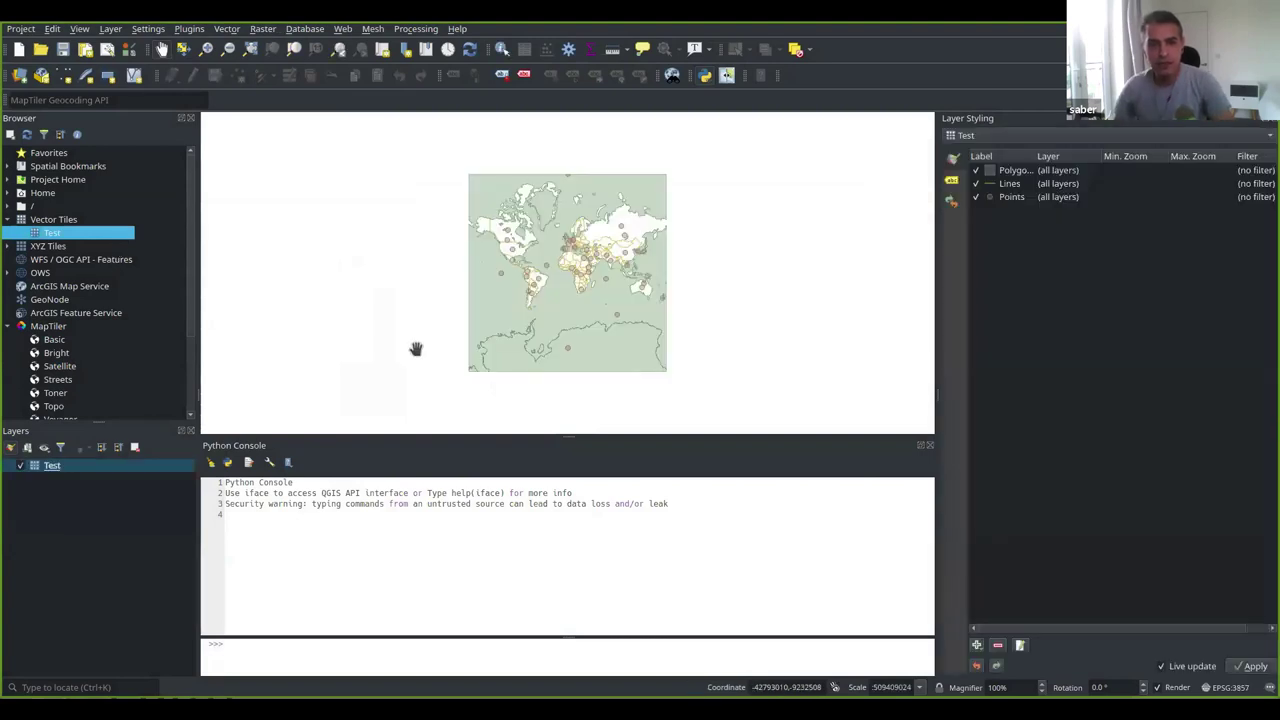
pyautogui.scroll(1, 576, 243)
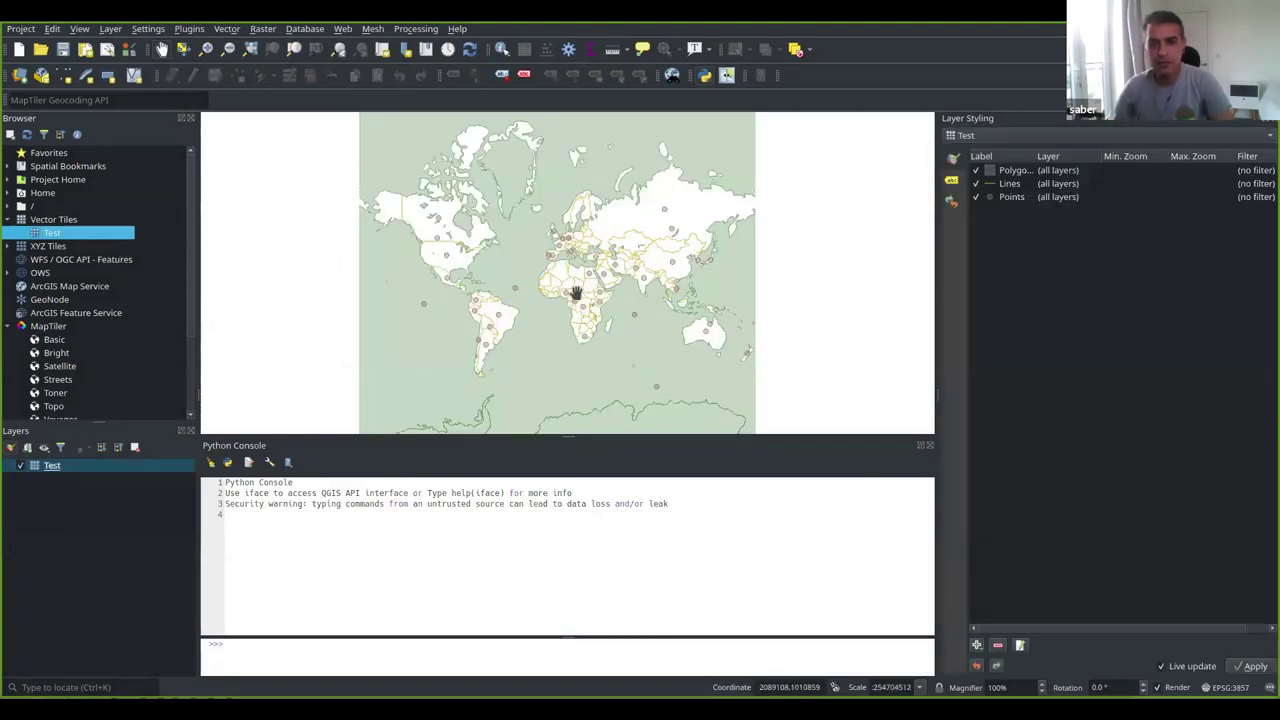
pyautogui.scroll(1, 543, 287)
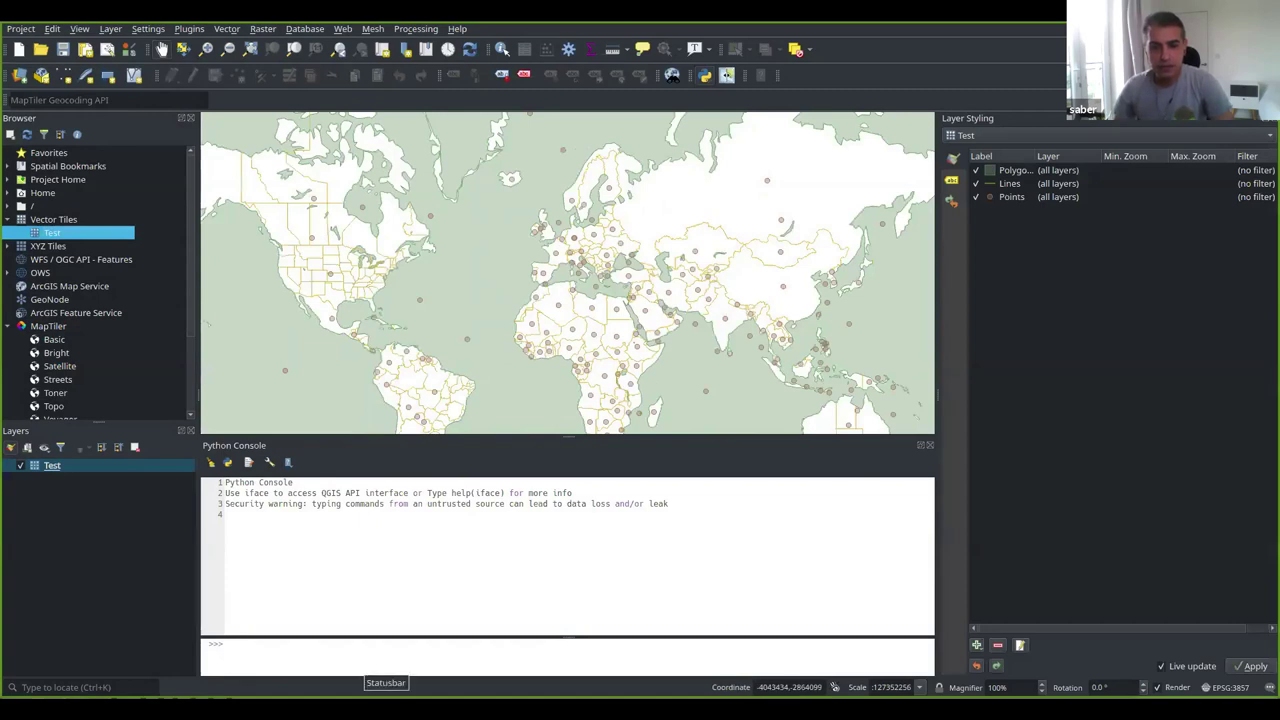
# Run iface.activeLayer().setTileBorderRenderingEnabled(True) in the Python console to show tile borders on the Test layer
pyautogui.click(314, 657)
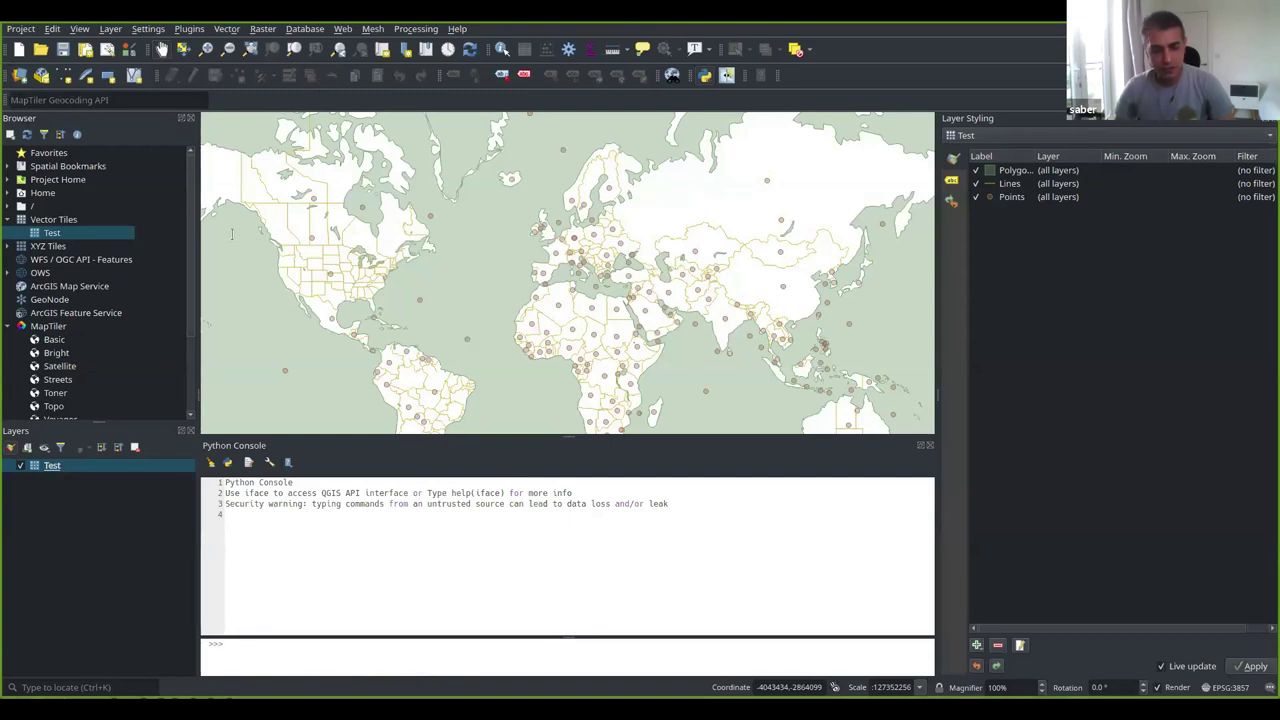
pyautogui.write('iface.activeLayer().setTileBorderRenderingEnabled(True)')
pyautogui.press('Return')
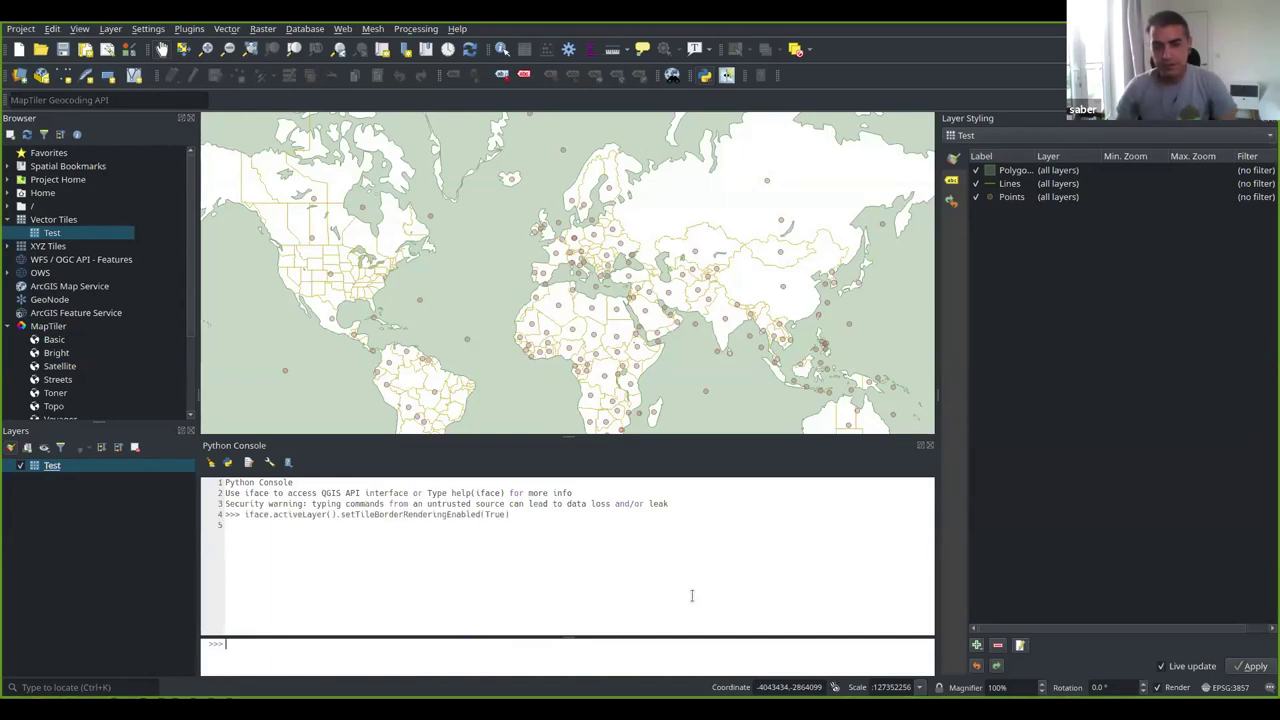
pyautogui.scroll(1, 603, 267)
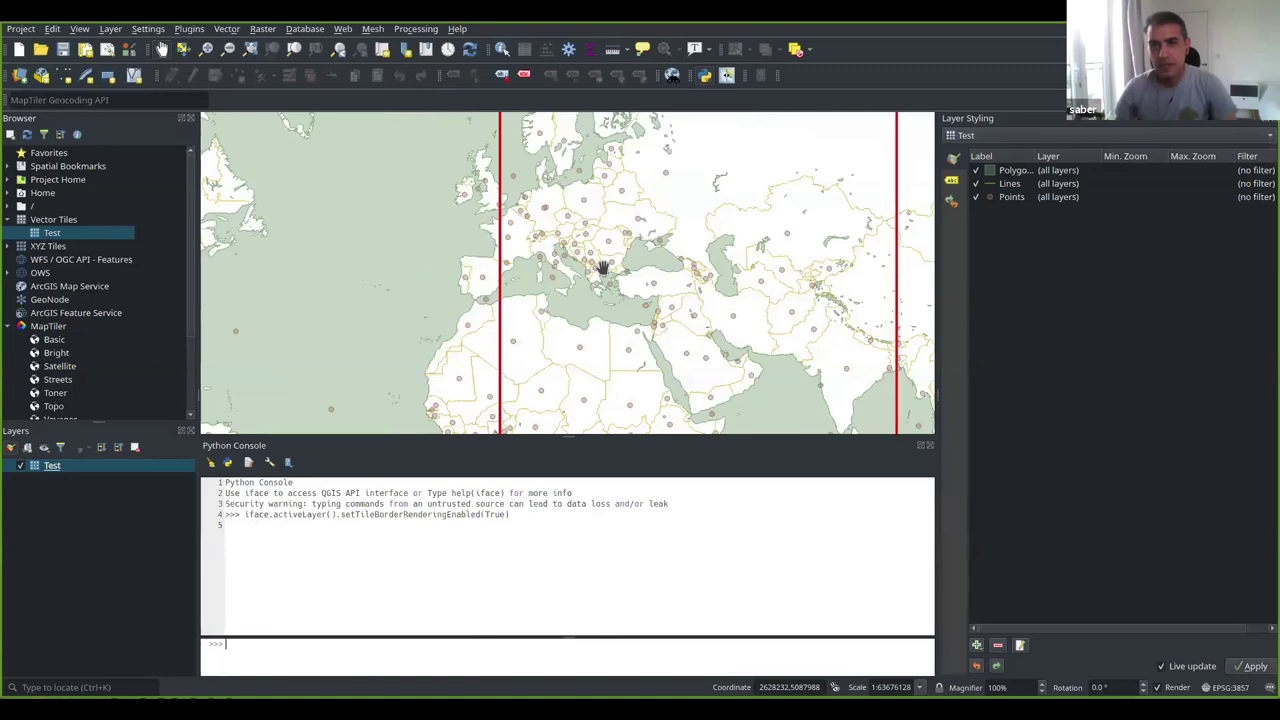
pyautogui.scroll(-2, 603, 267)
pyautogui.scroll(2, 603, 267)
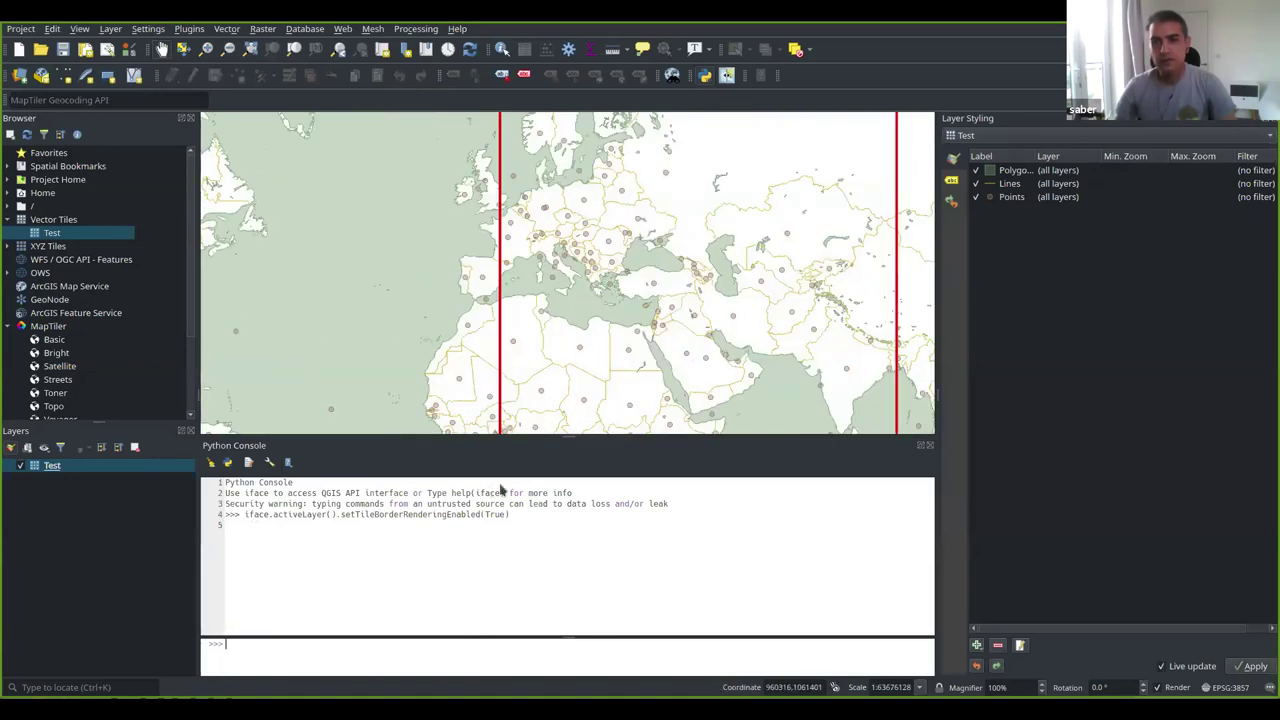
# Hide the Python console and inspect the tile grid at several zoom levels, from the whole world down to southern England
pyautogui.hotkey('ctrl', 'alt', 'p')
pyautogui.scroll(-5, 649, 410)
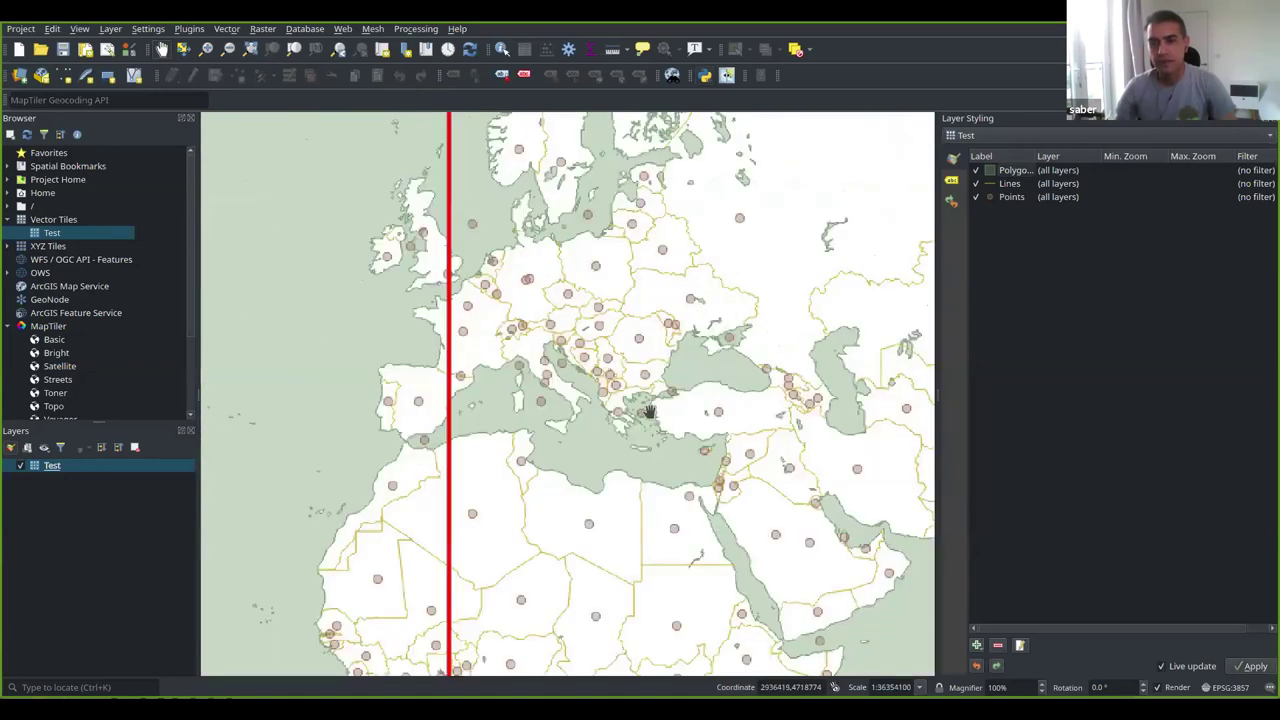
pyautogui.scroll(2, 649, 410)
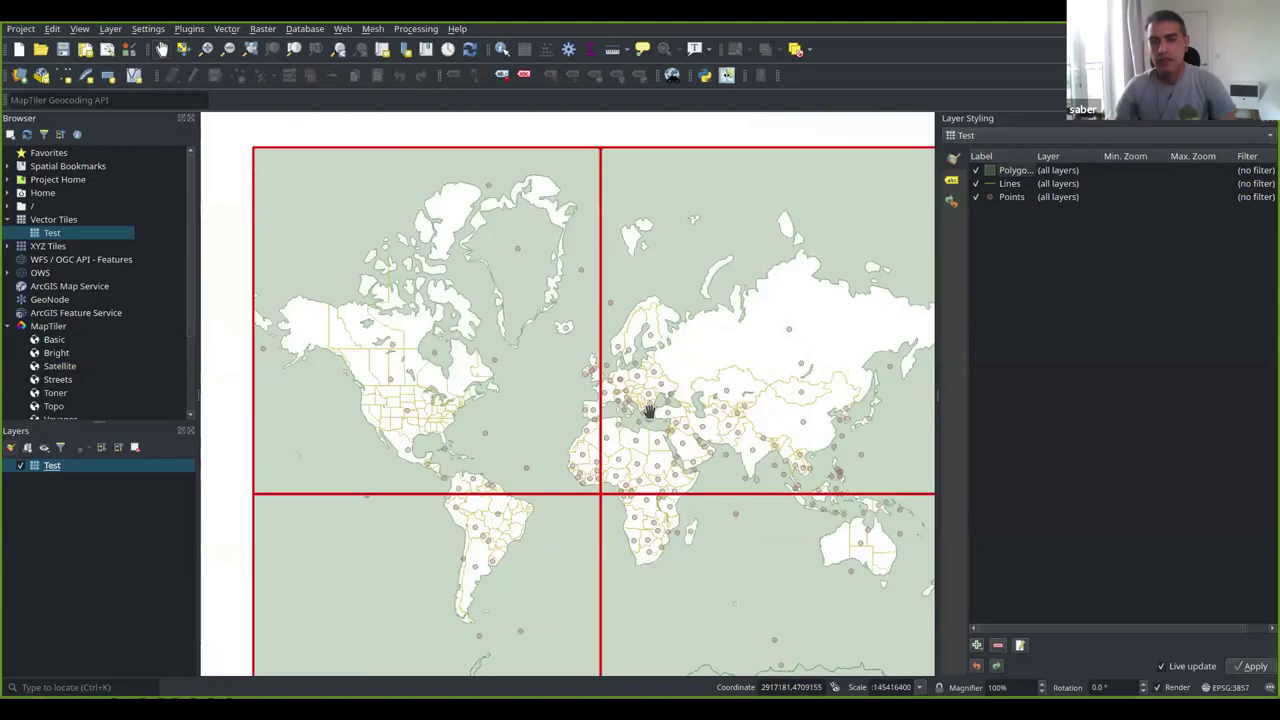
pyautogui.scroll(1, 592, 337)
pyautogui.scroll(2, 590, 330)
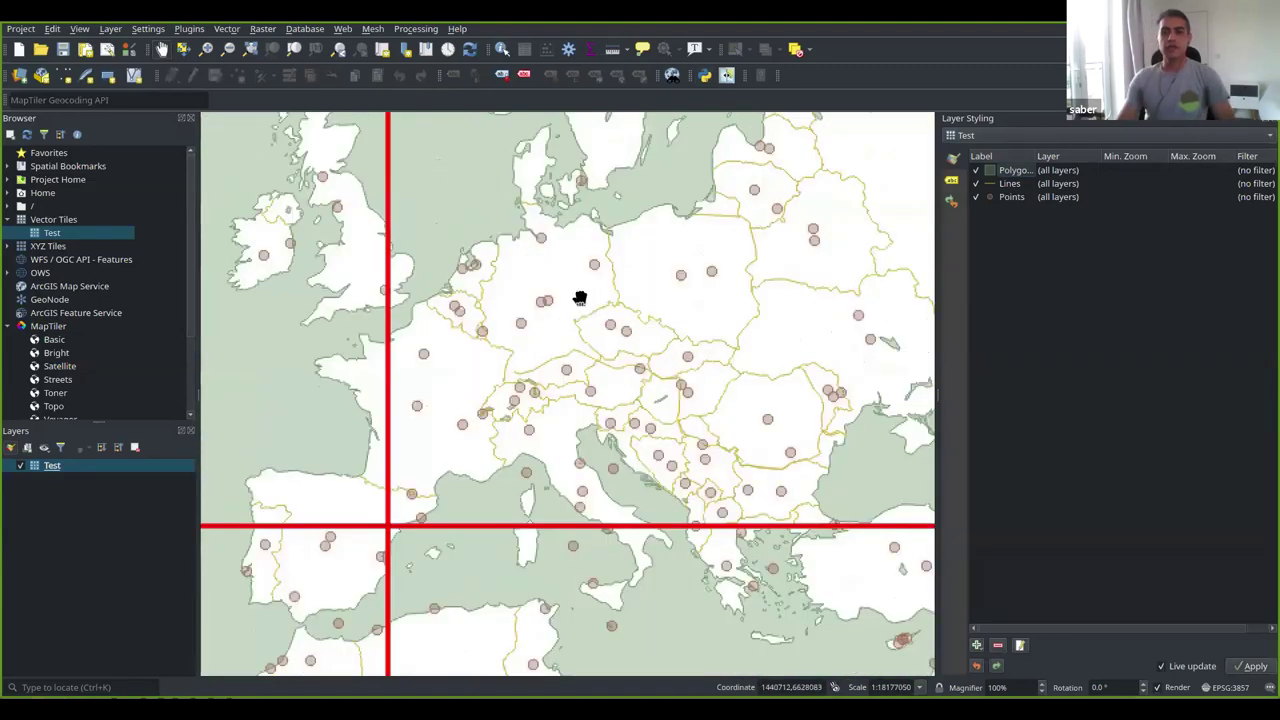
pyautogui.scroll(1, 285, 328)
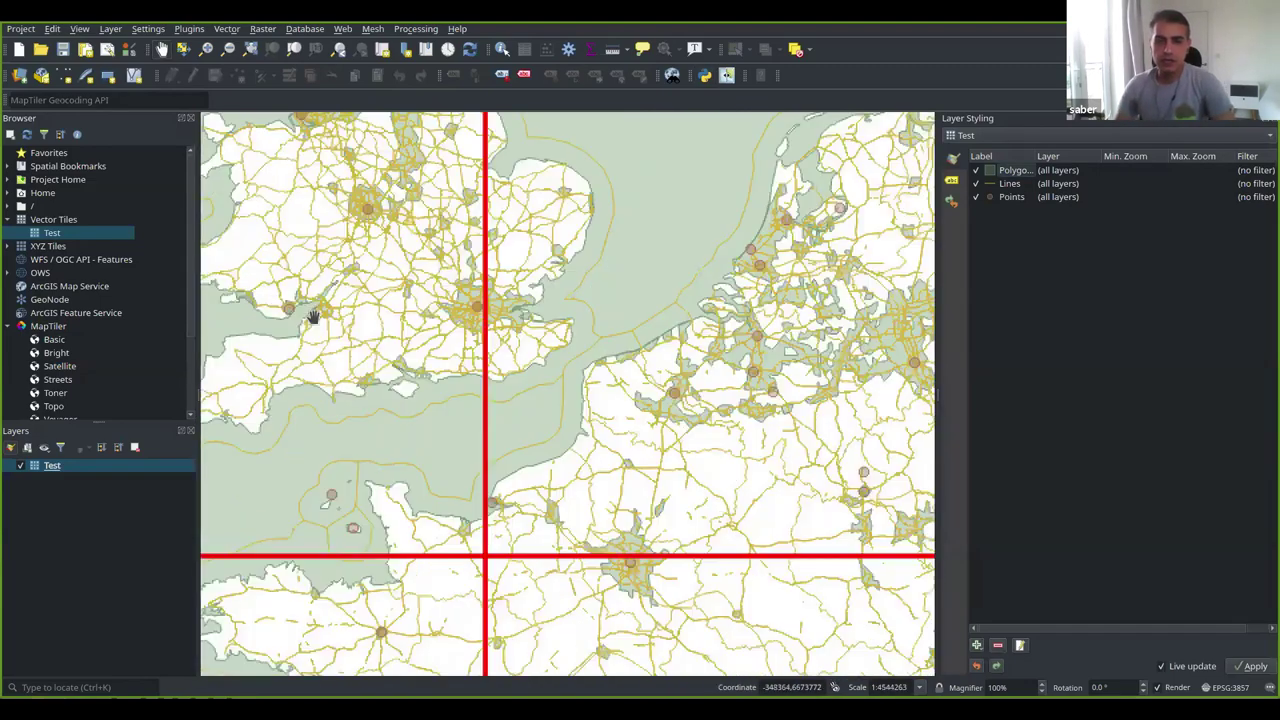
pyautogui.moveTo(360, 309); pyautogui.dragTo(736, 443)
pyautogui.scroll(1, 736, 443)
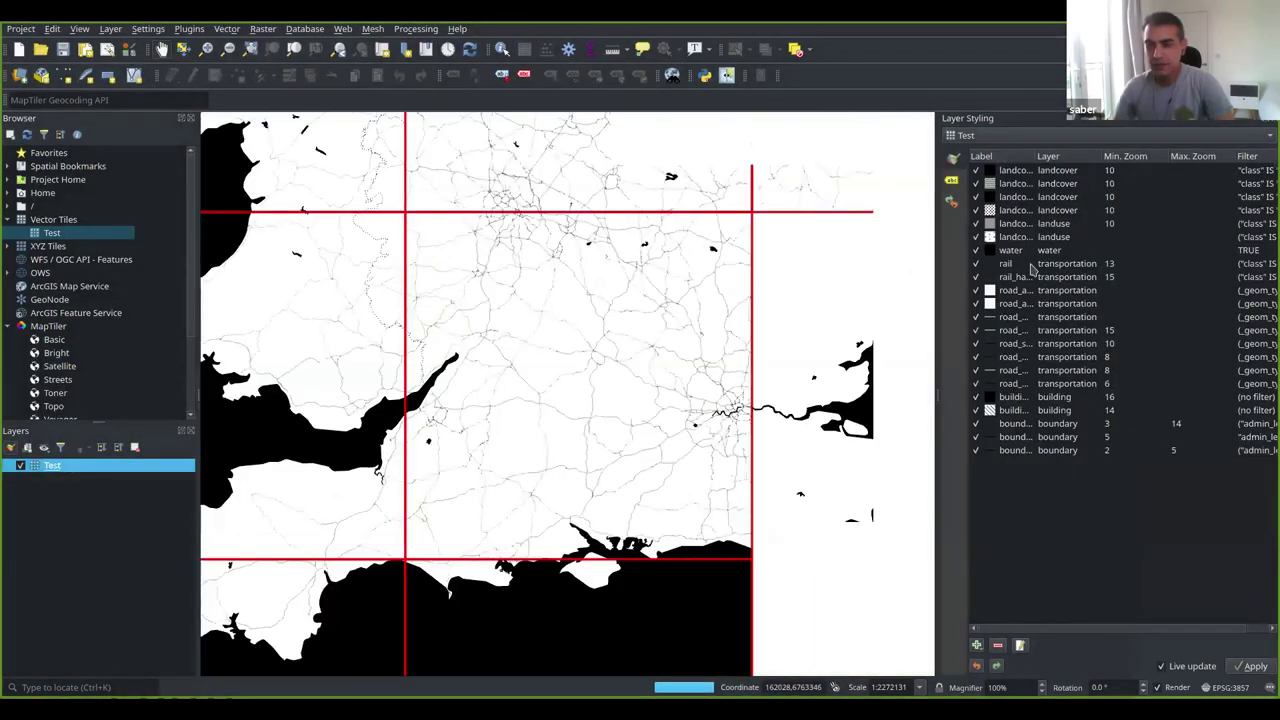
# Review the Test layer's symbol and label rules, and widen the styling area to make the rule filters readable
pyautogui.click(1036, 277)
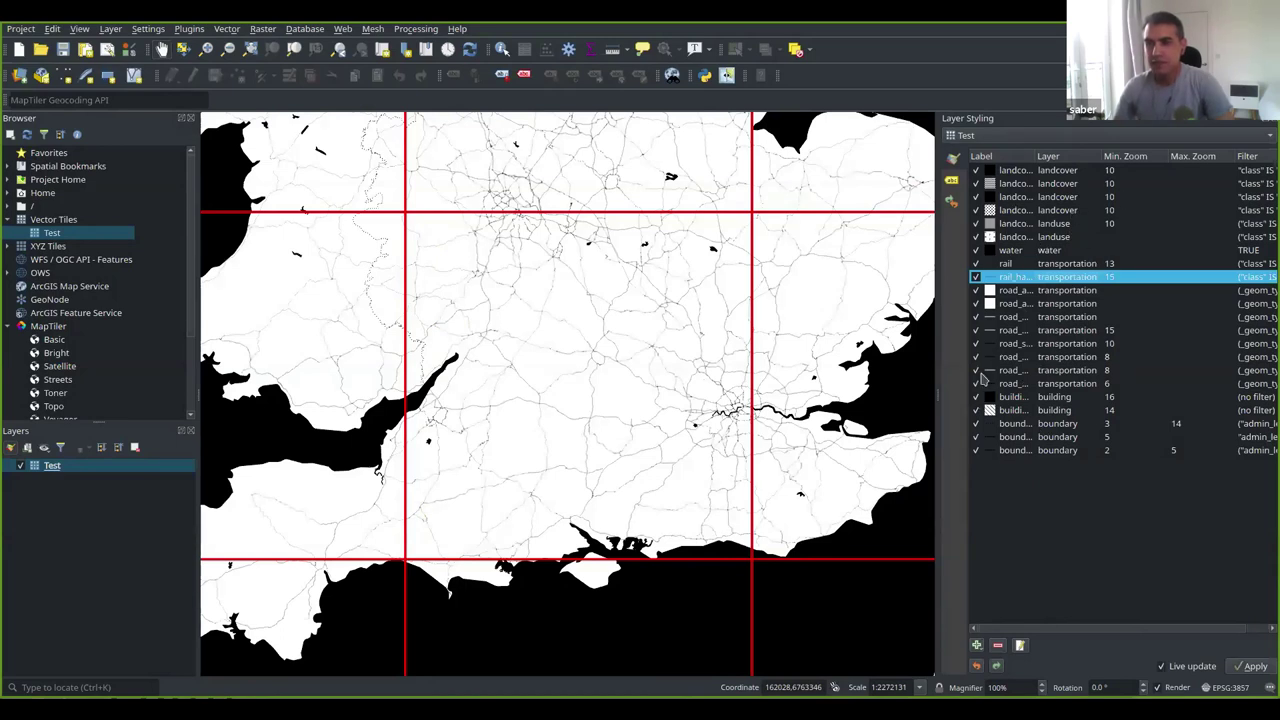
pyautogui.click(952, 180)
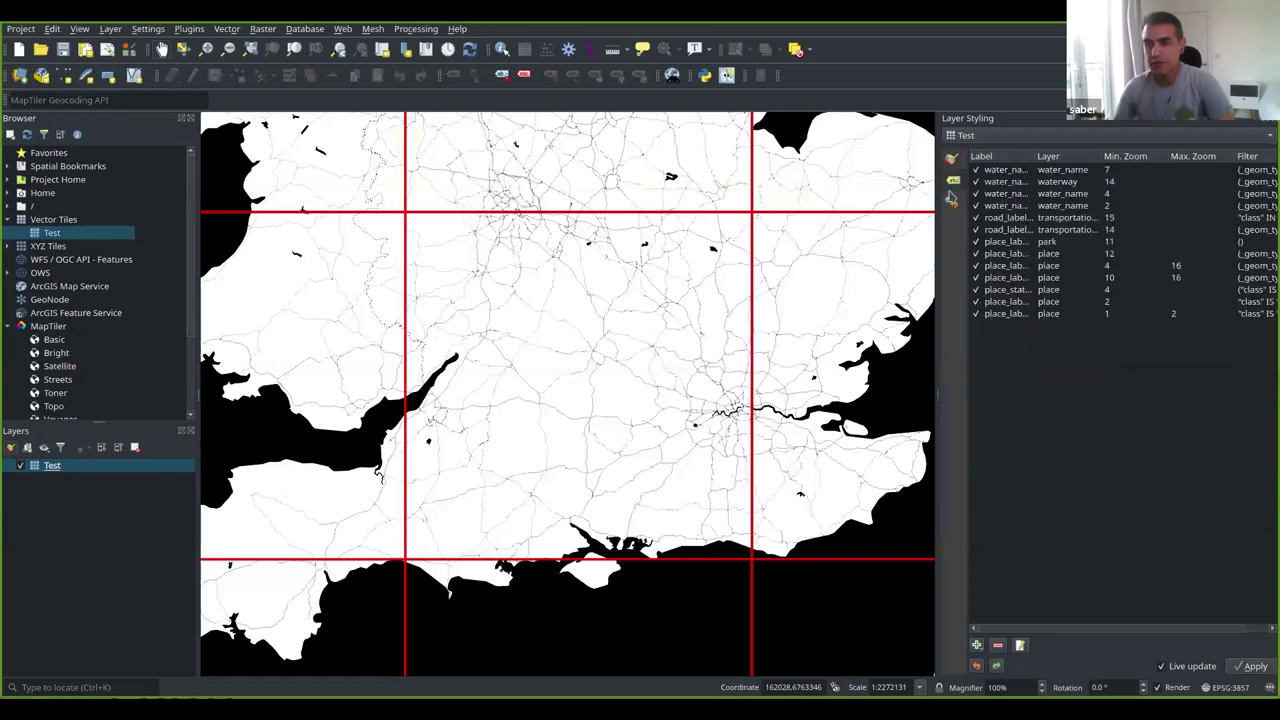
pyautogui.click(952, 158)
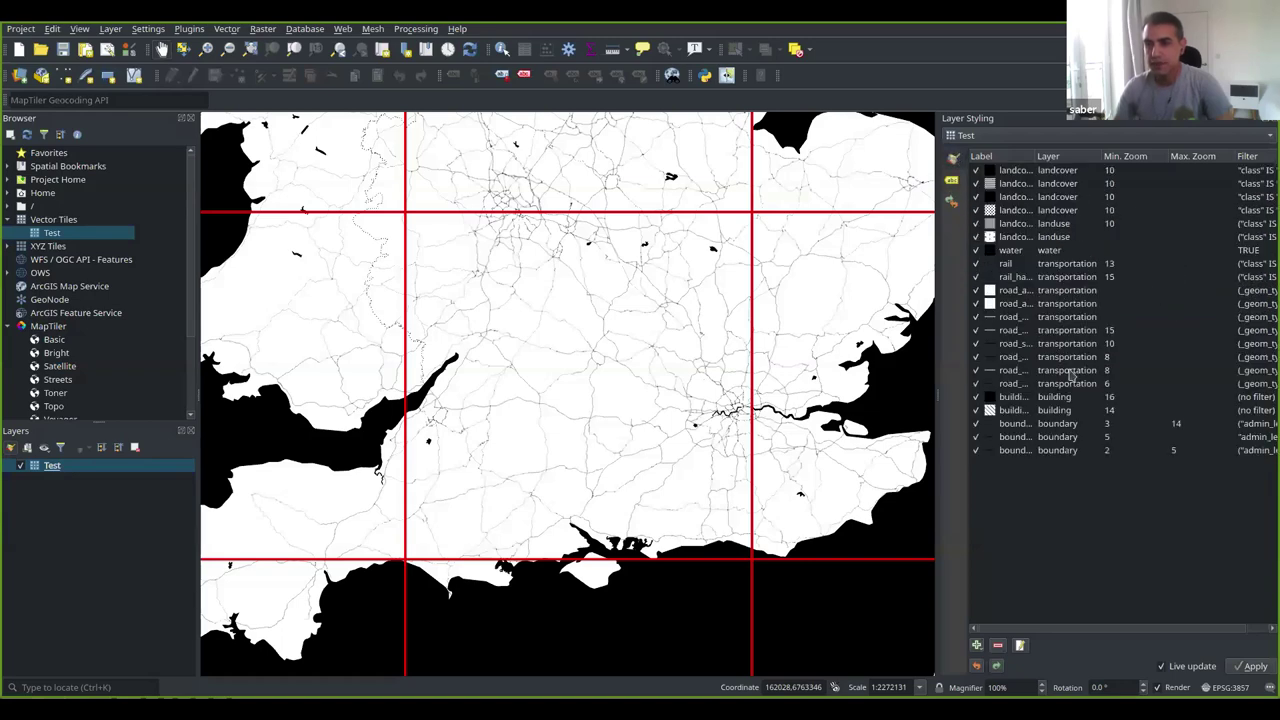
pyautogui.moveTo(936, 430); pyautogui.dragTo(857, 430)
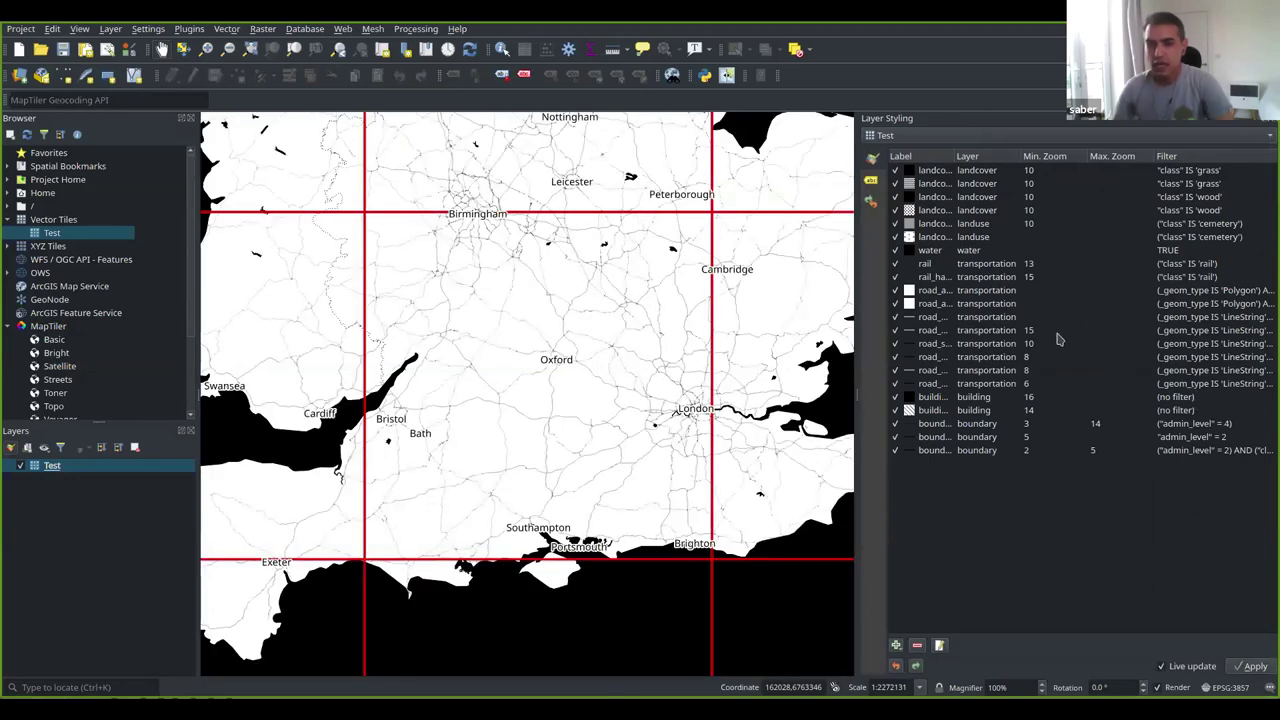
# Examine how the black-and-white style renders more detail at closer zoom levels over London
pyautogui.scroll(2, 707, 418)
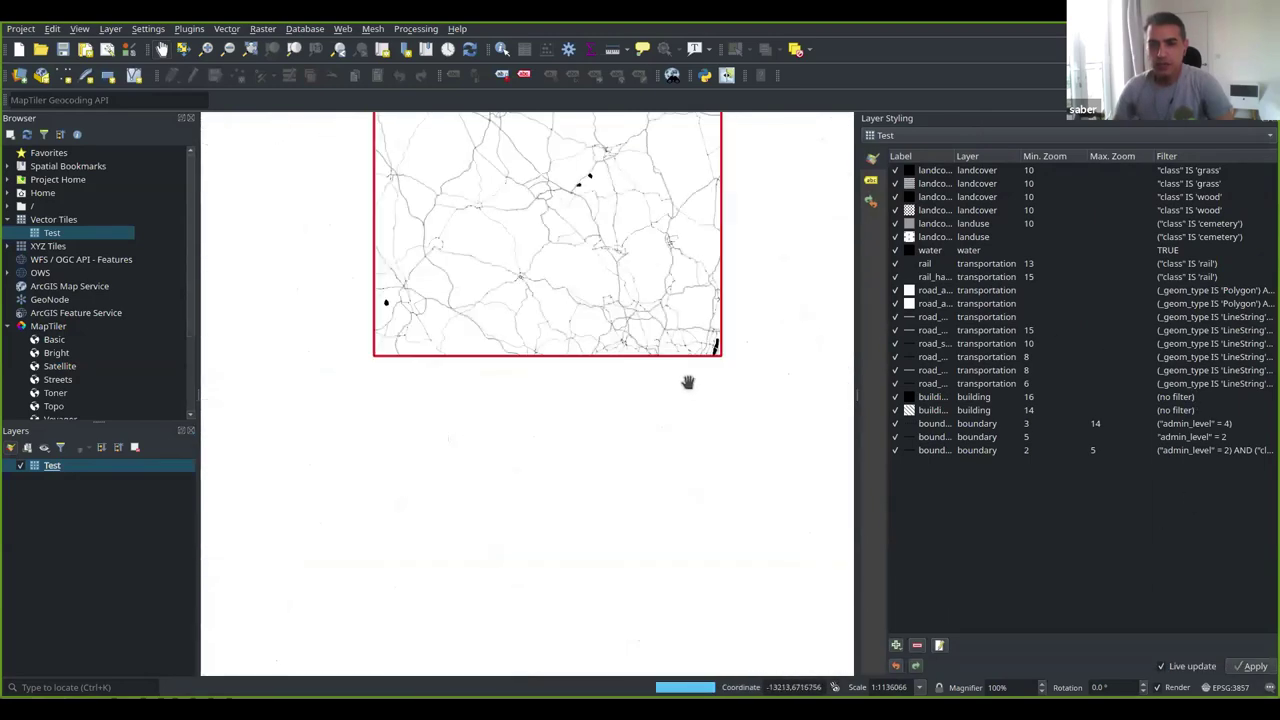
pyautogui.scroll(1, 607, 482)
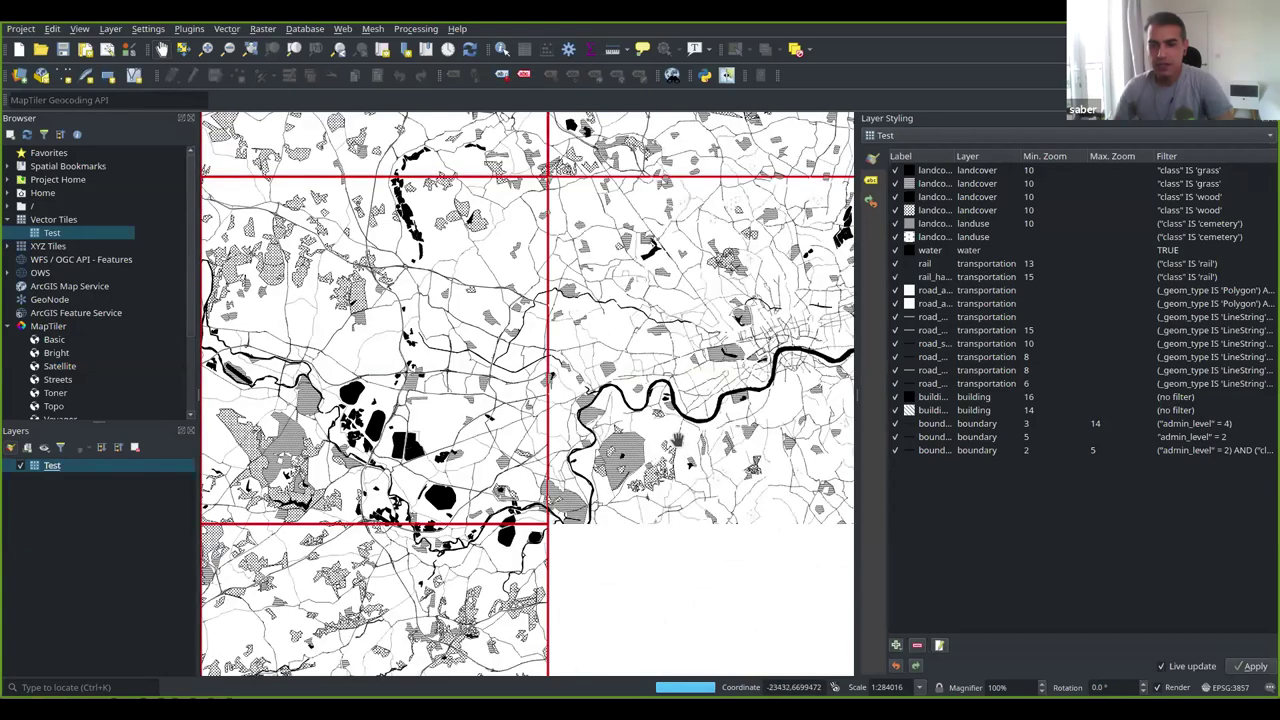
pyautogui.scroll(2, 679, 441)
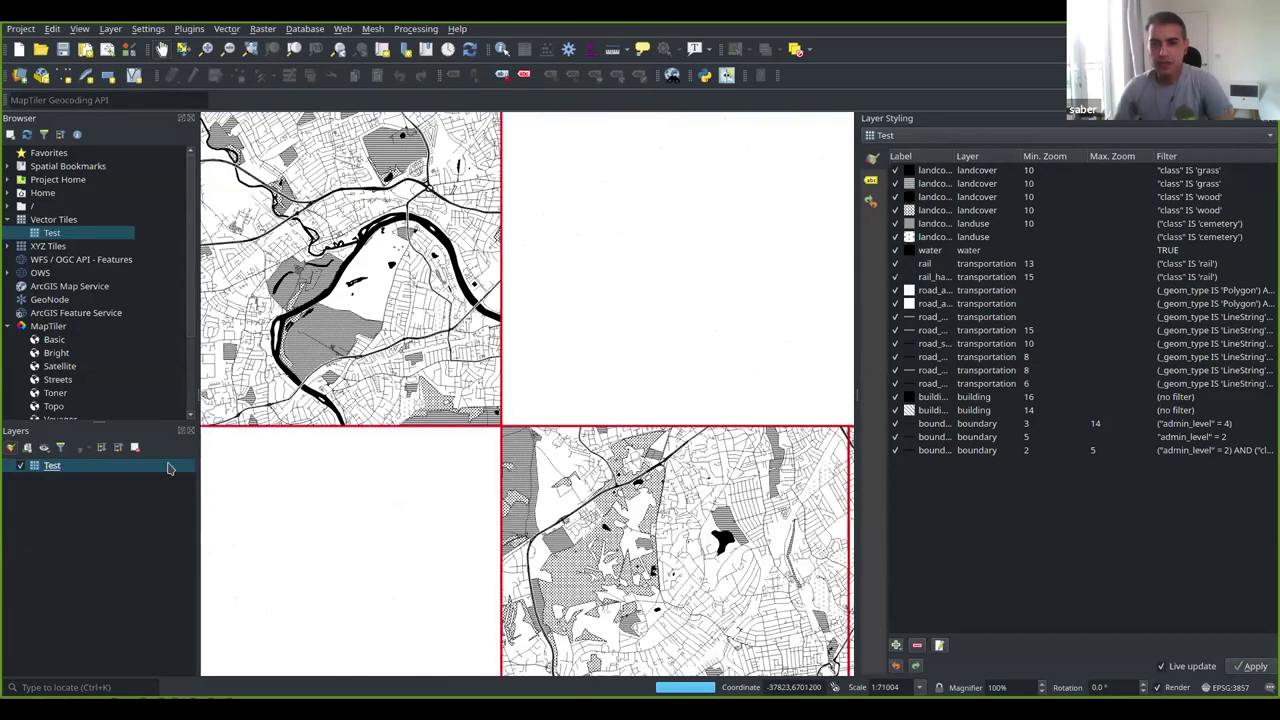
# Load a coloured street-map style onto the Test layer and inspect it from central London out to western Europe
pyautogui.click(170, 466)
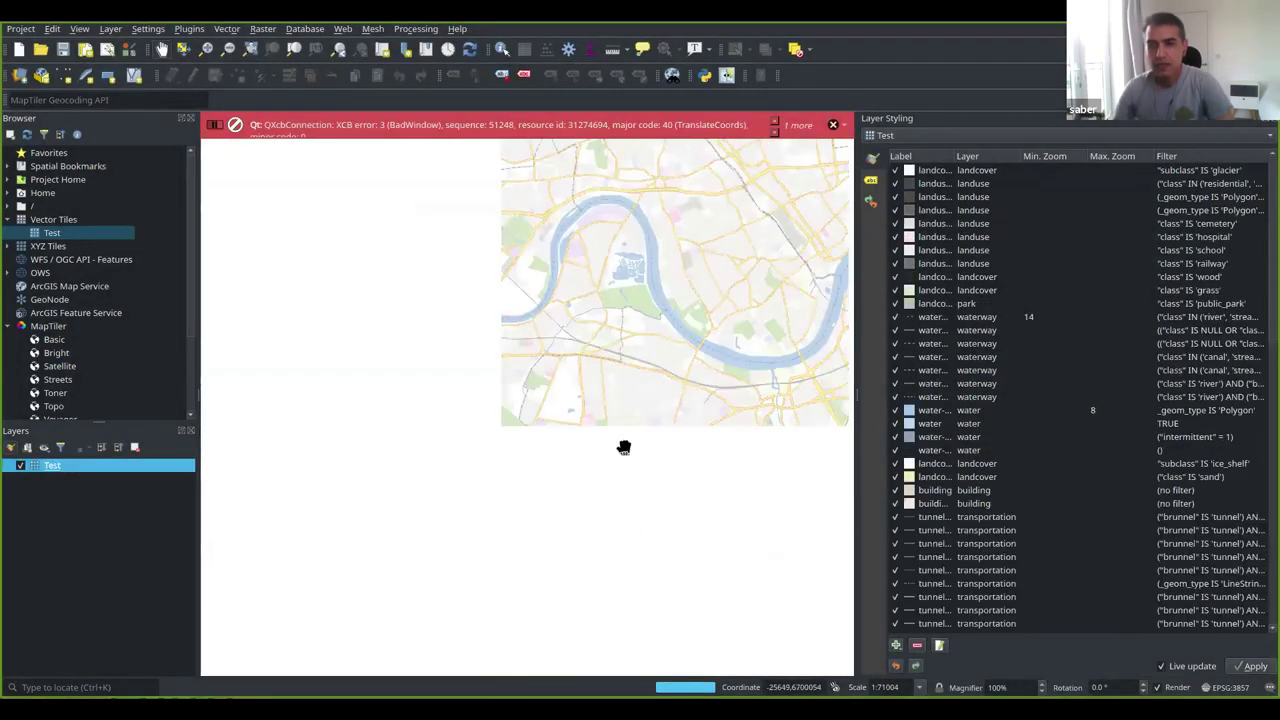
pyautogui.scroll(2, 600, 390)
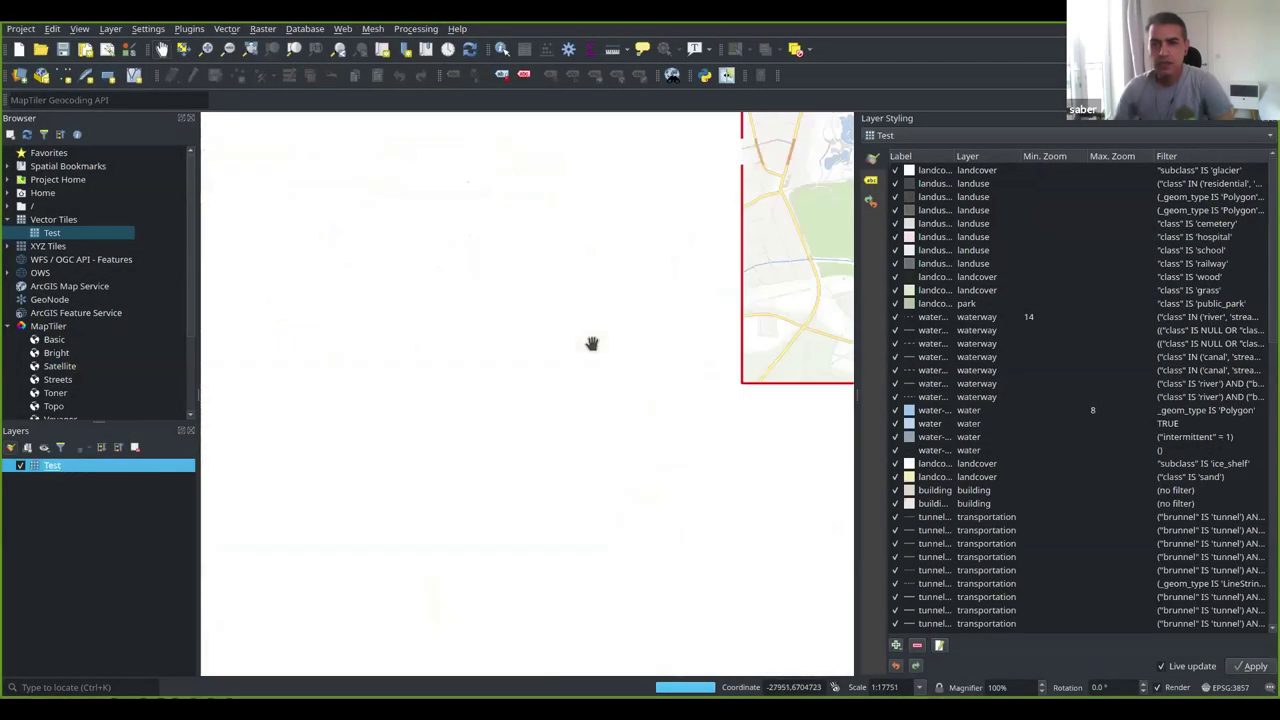
pyautogui.scroll(-6, 623, 446)
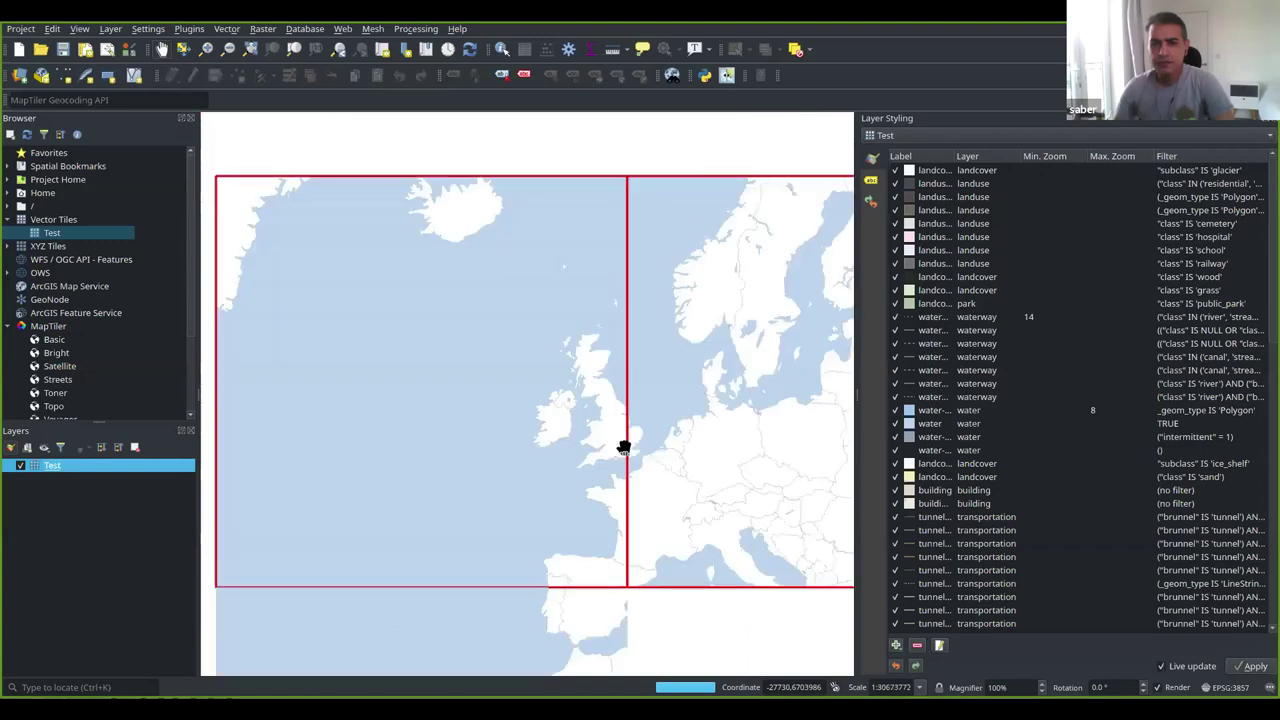
pyautogui.scroll(1, 617, 446)
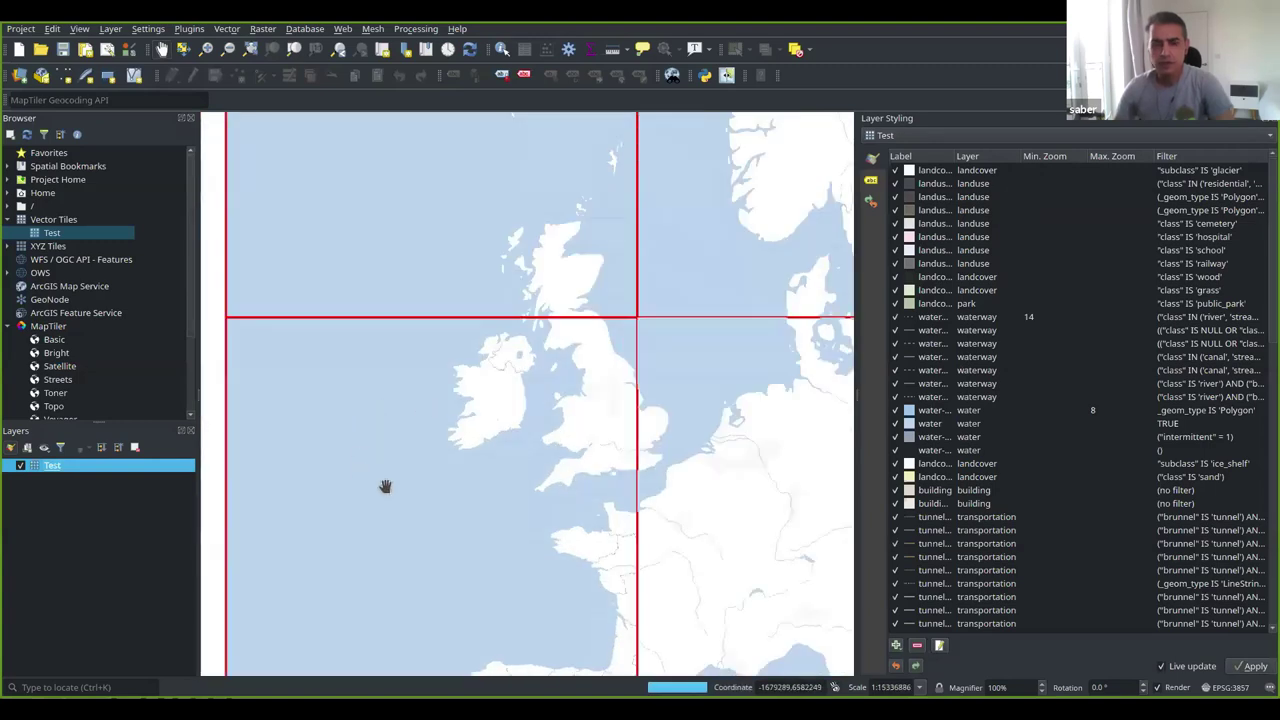
# Switch the map's place-name labels to Italian through the application settings and check them over Britain and its surroundings
pyautogui.click(151, 30)
pyautogui.click(213, 223)
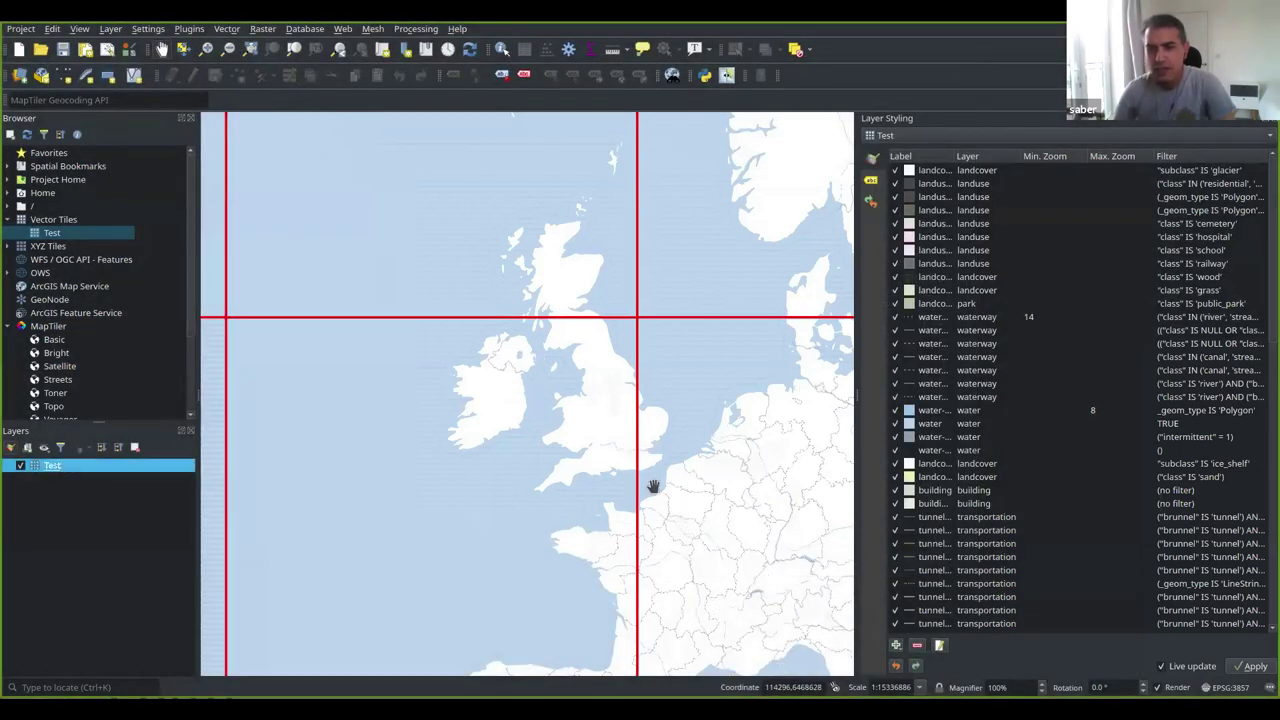
pyautogui.scroll(-1, 652, 487)
pyautogui.scroll(2, 652, 487)
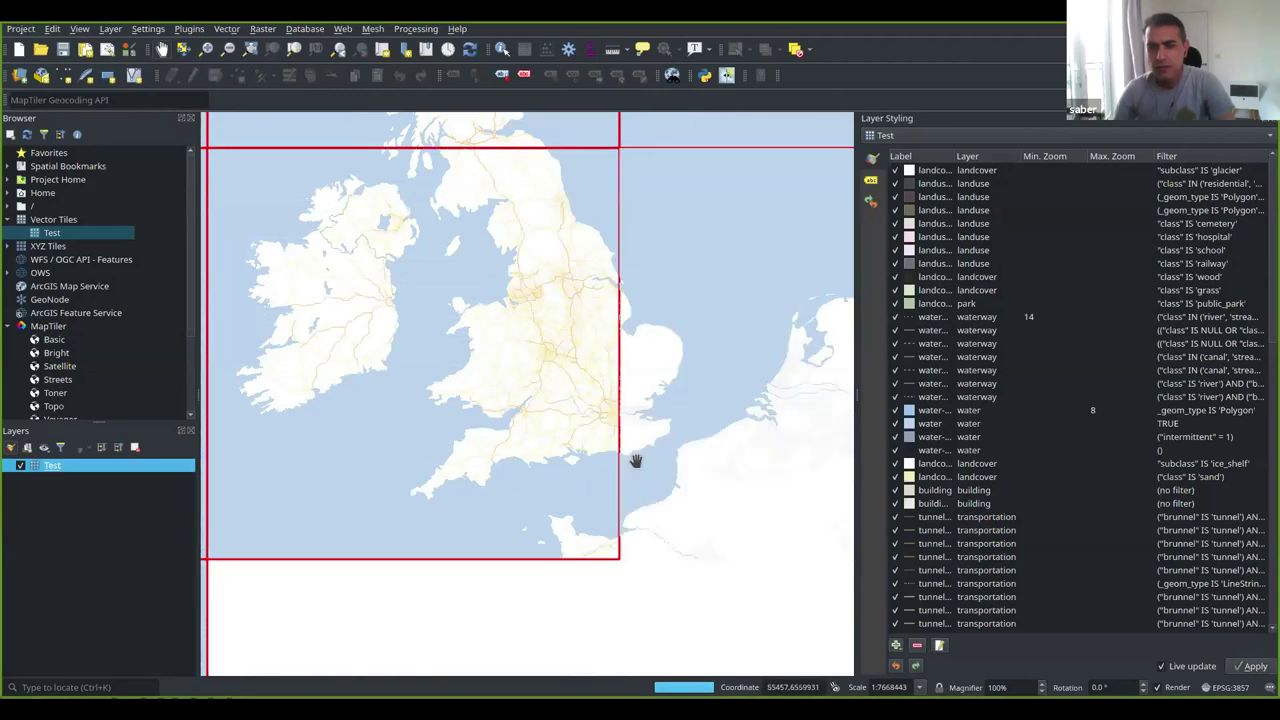
pyautogui.scroll(2, 639, 441)
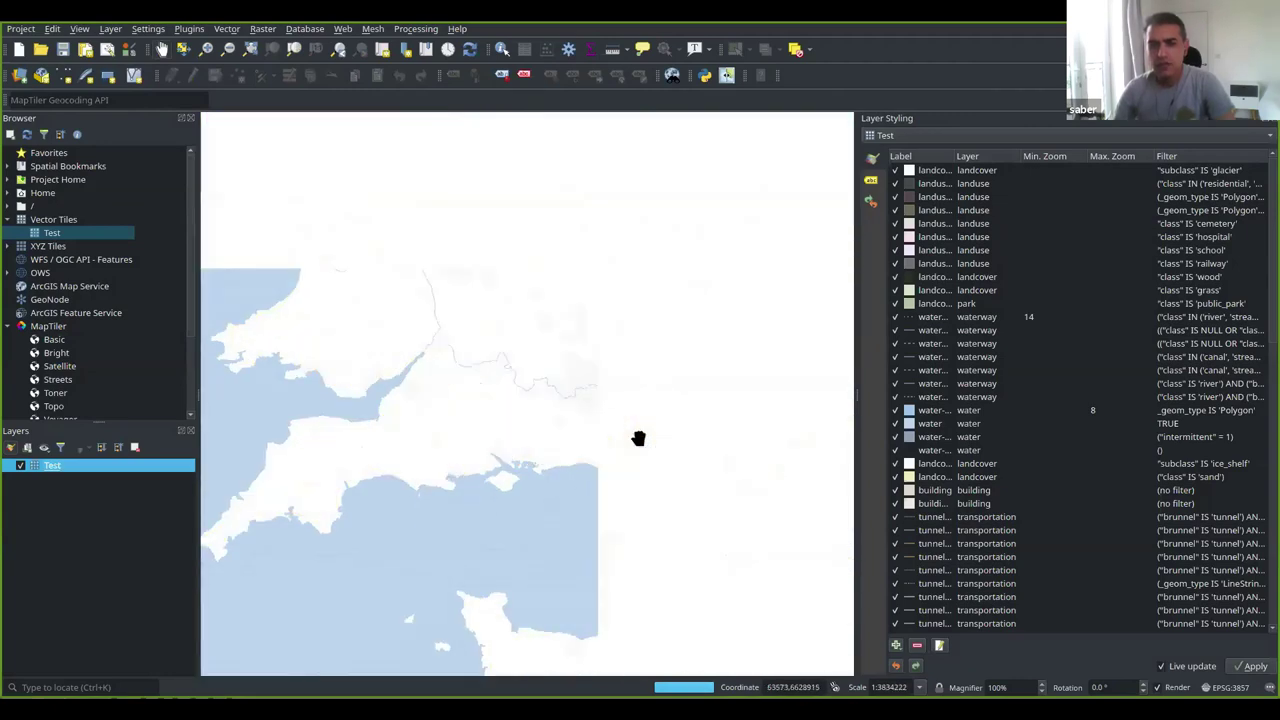
pyautogui.scroll(-2, 638, 438)
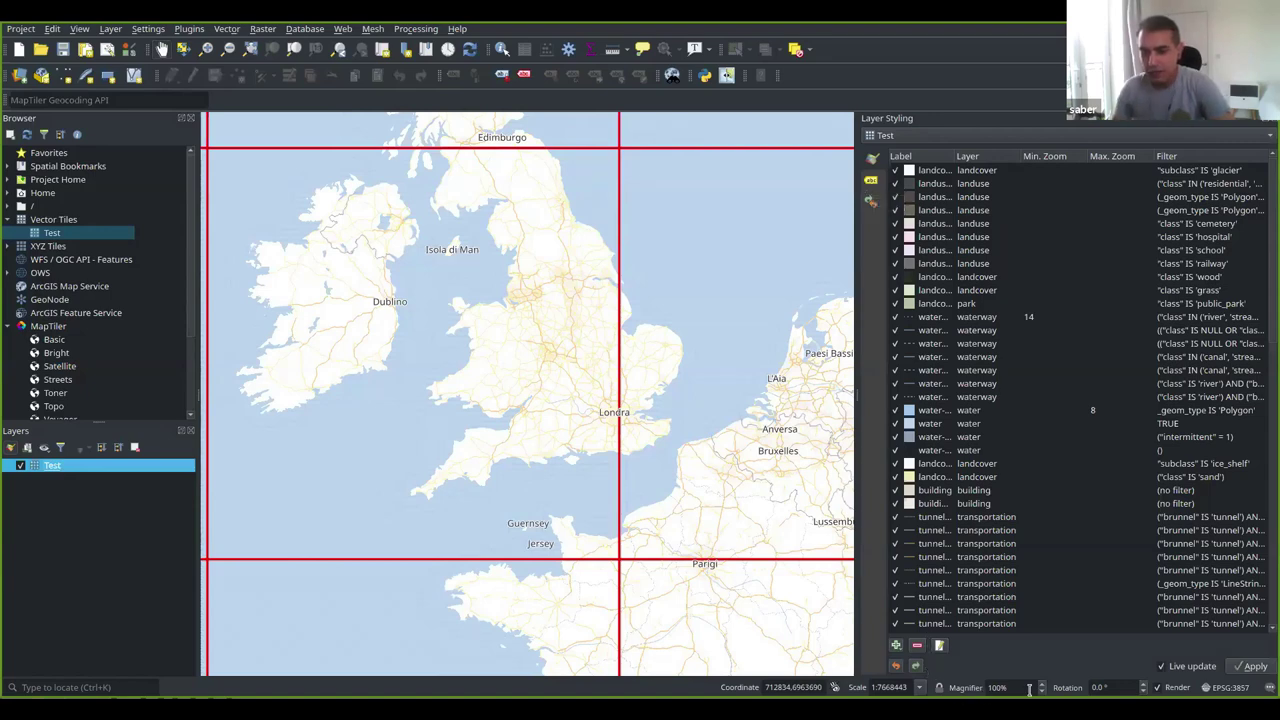
# Rotate the map canvas to 35° and on to 55° to check how tiles and labels render
pyautogui.scroll(7, 1109, 687)
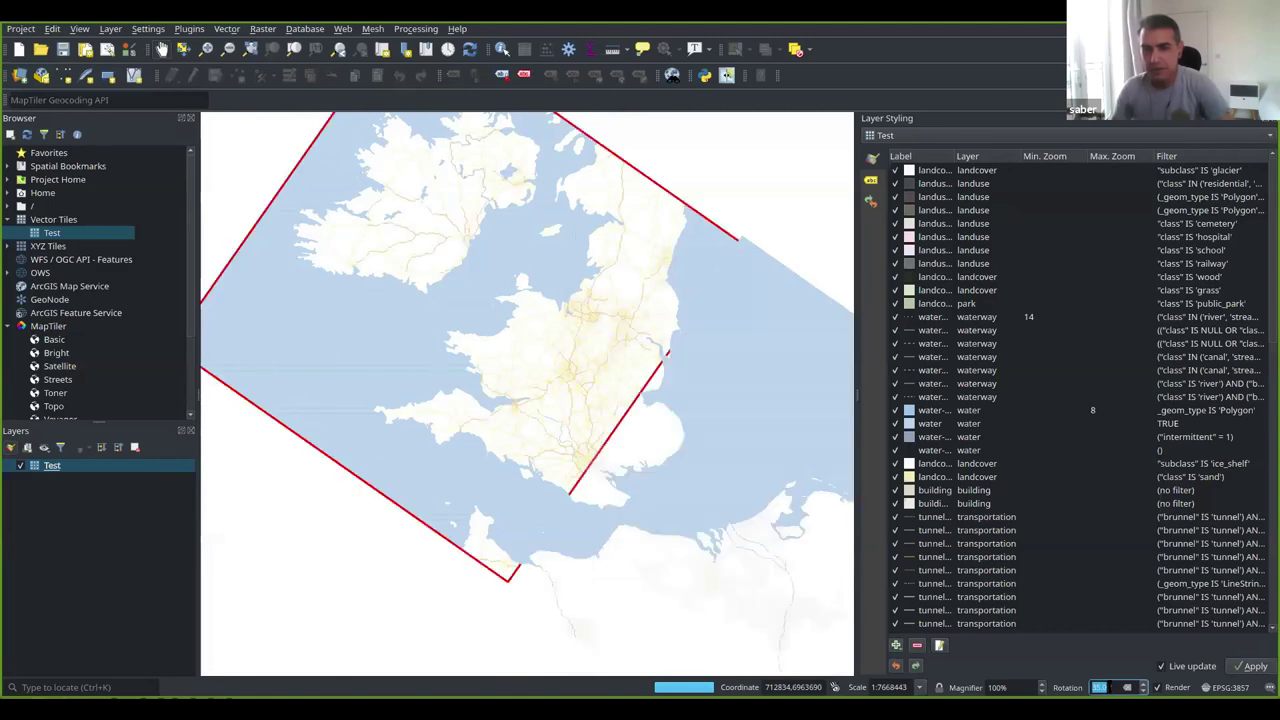
pyautogui.scroll(-3, 663, 450)
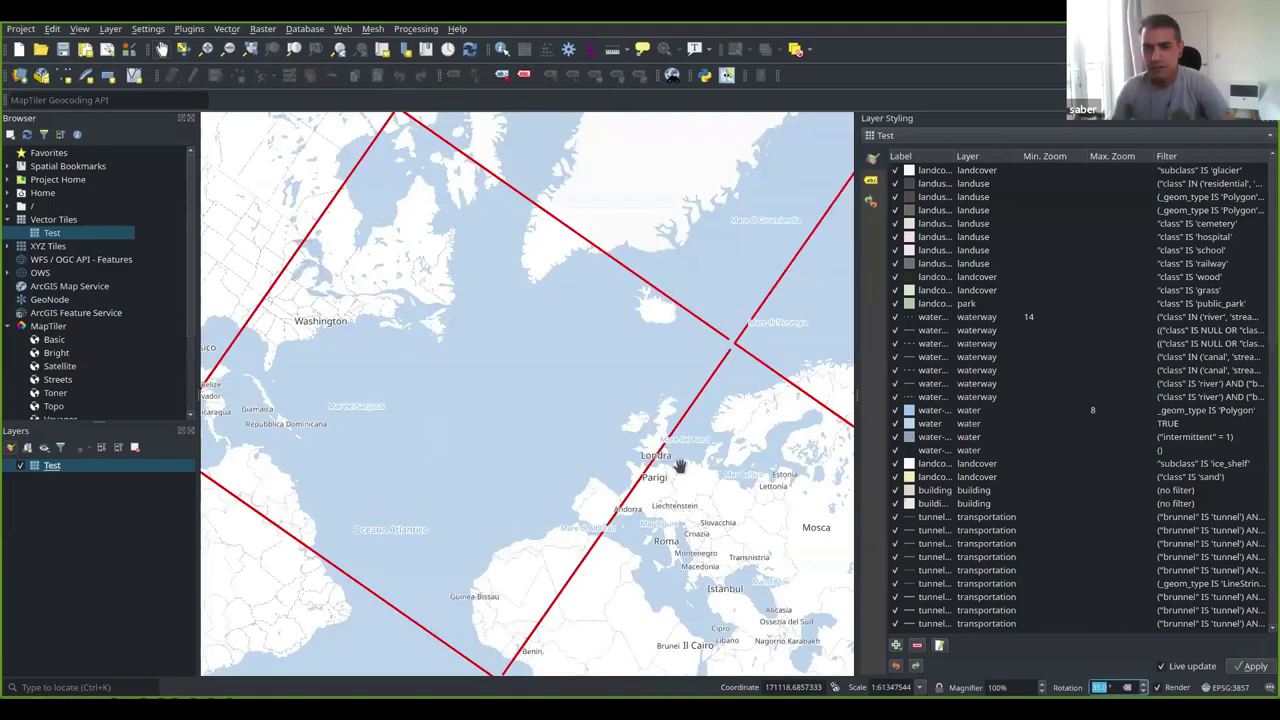
pyautogui.scroll(4, 1112, 687)
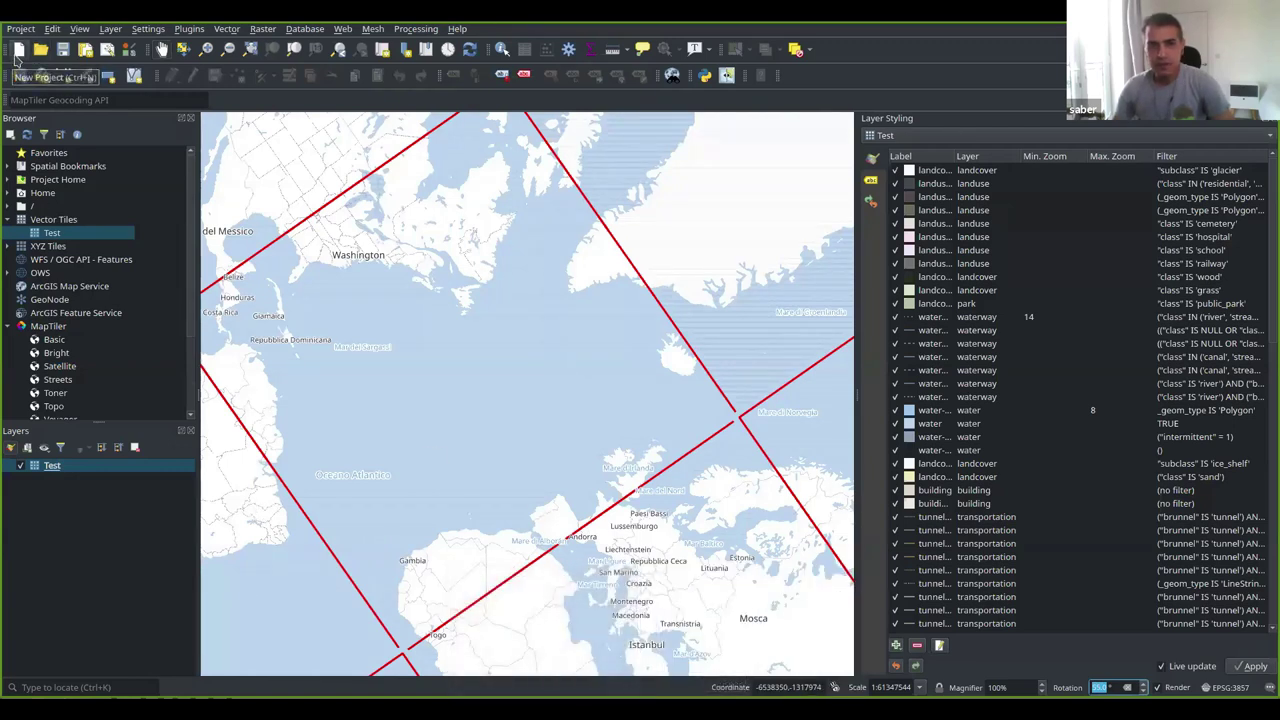
# Create a new project and add the local switzerland vector tiles file from the file manager as a layer
pyautogui.hotkey('ctrl', 'n')
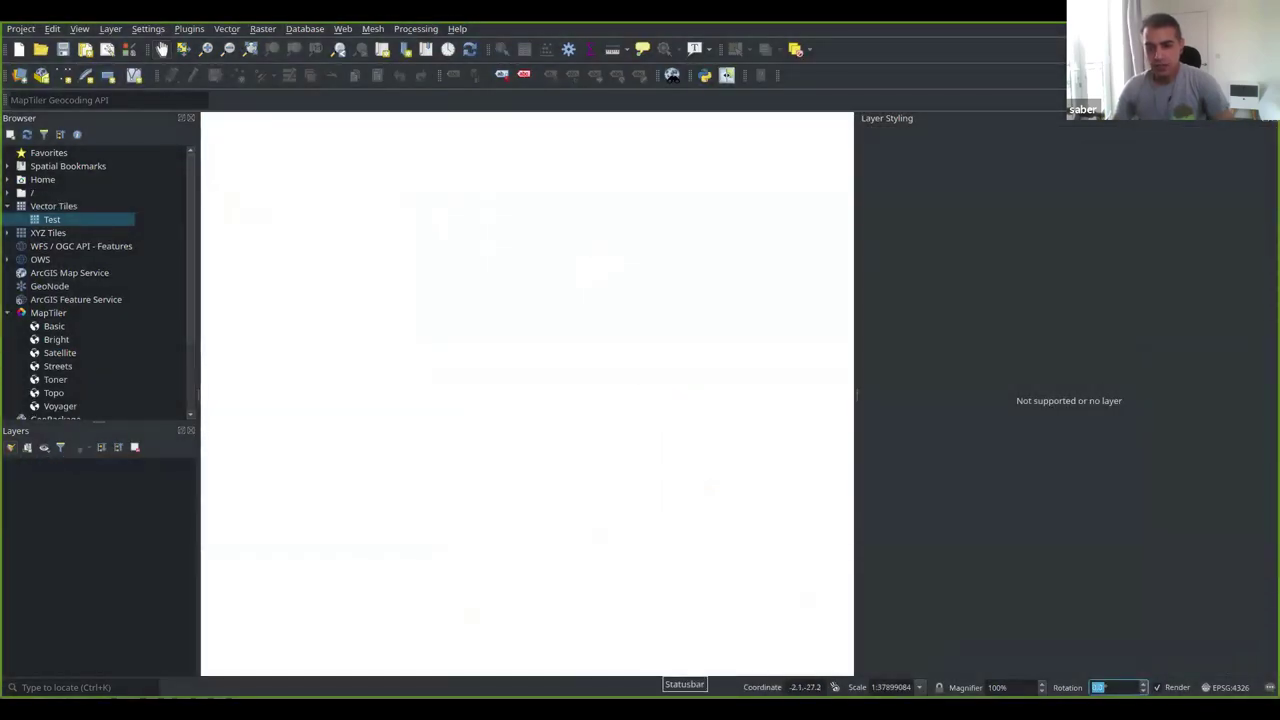
pyautogui.hotkey('alt', 'Tab')
pyautogui.moveTo(648, 376); pyautogui.dragTo(479, 213)
pyautogui.moveTo(673, 226); pyautogui.dragTo(610, 208)
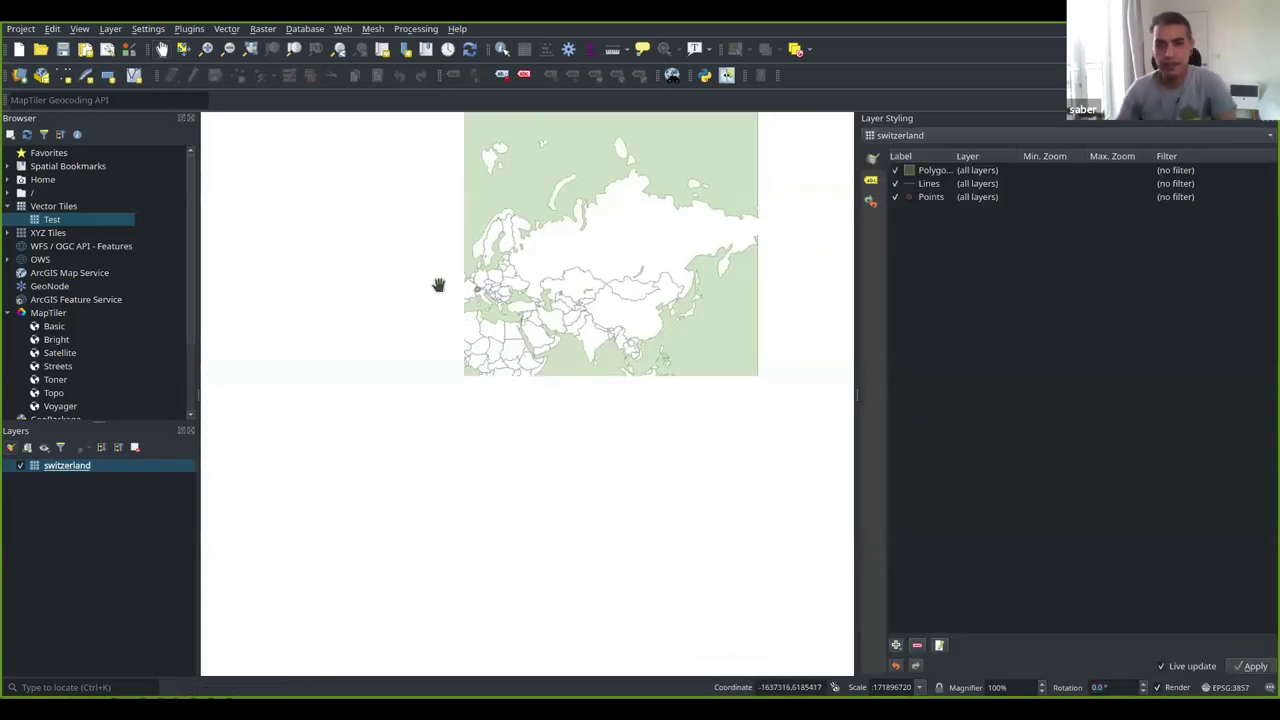
# Examine the switzerland vector tile layer from its full extent down to the area around Emmen and Zug
pyautogui.scroll(2, 438, 285)
pyautogui.scroll(3, 565, 292)
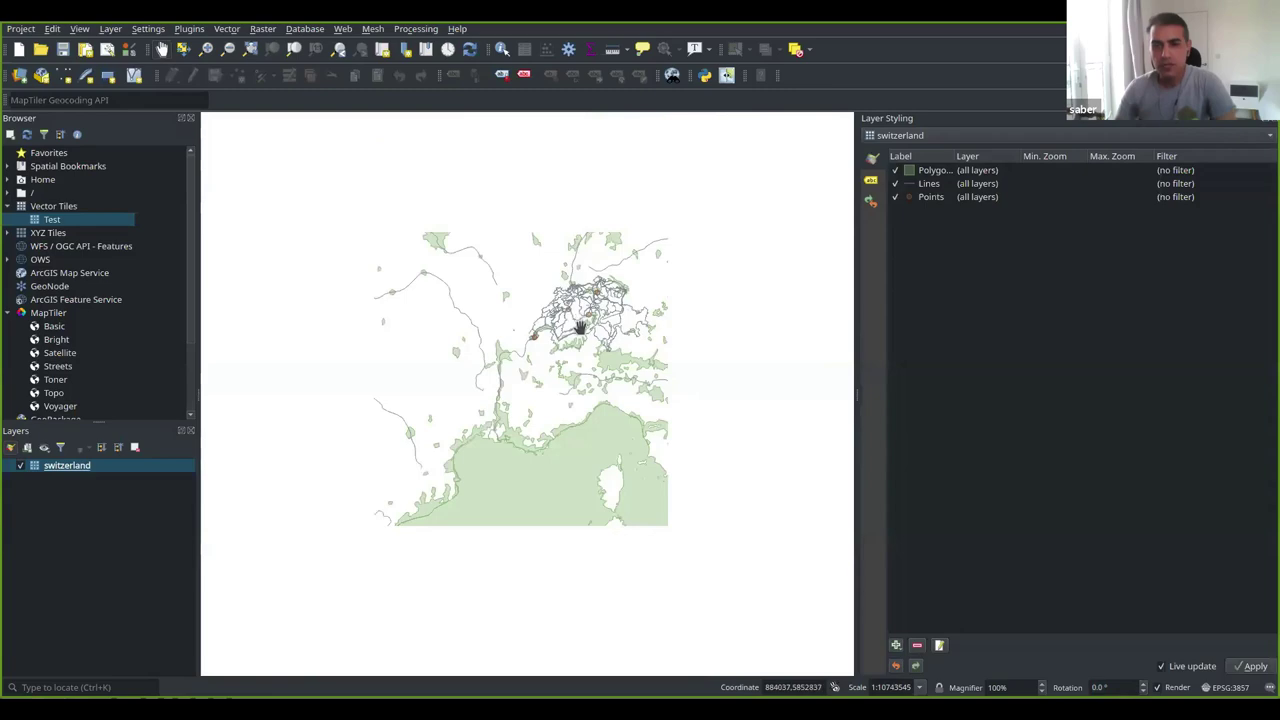
pyautogui.scroll(2, 606, 300)
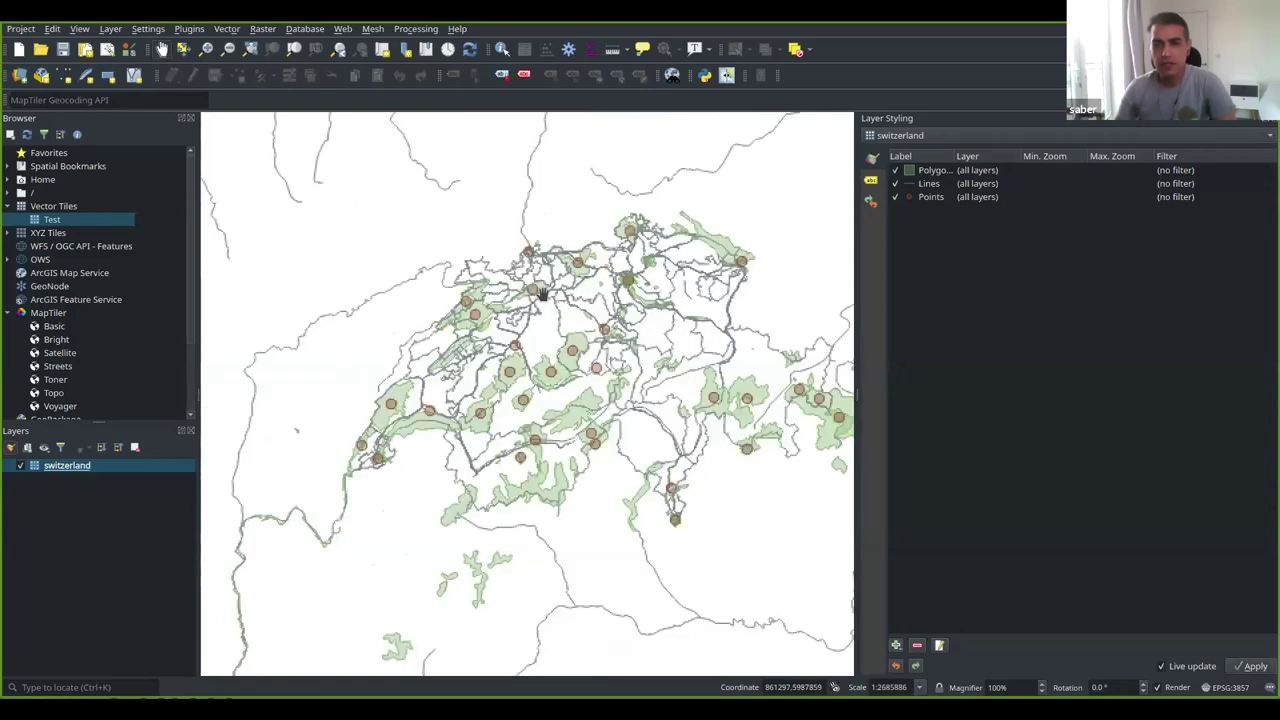
pyautogui.scroll(1, 618, 360)
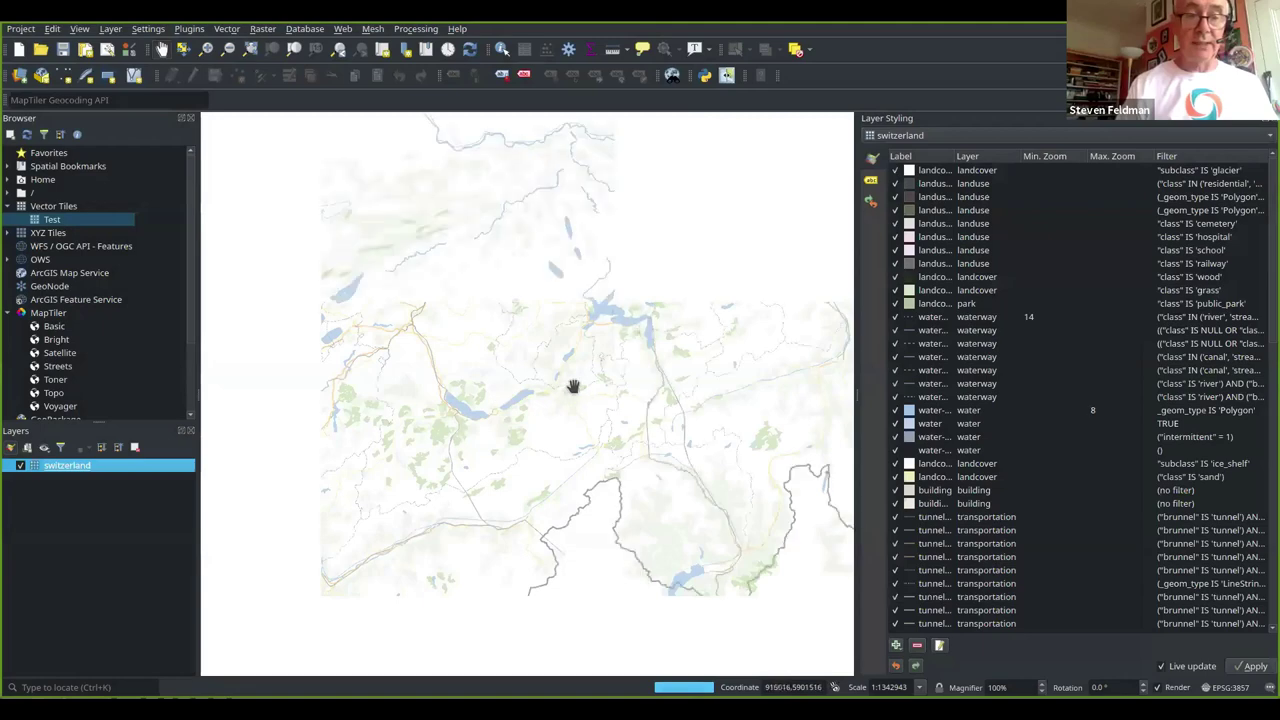
pyautogui.scroll(1, 613, 330)
pyautogui.moveTo(634, 237); pyautogui.dragTo(631, 486)
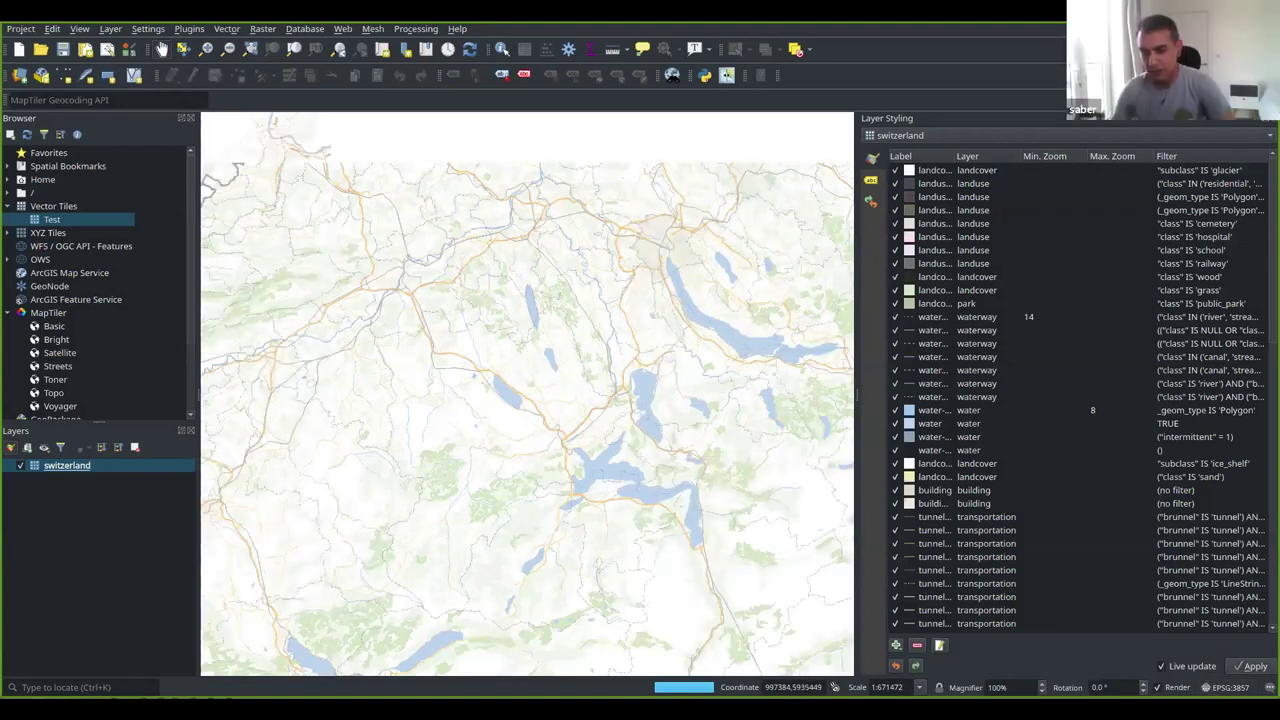
# Open the Processing Toolbox and look through the algorithms in the Vector tiles group
pyautogui.click(420, 30)
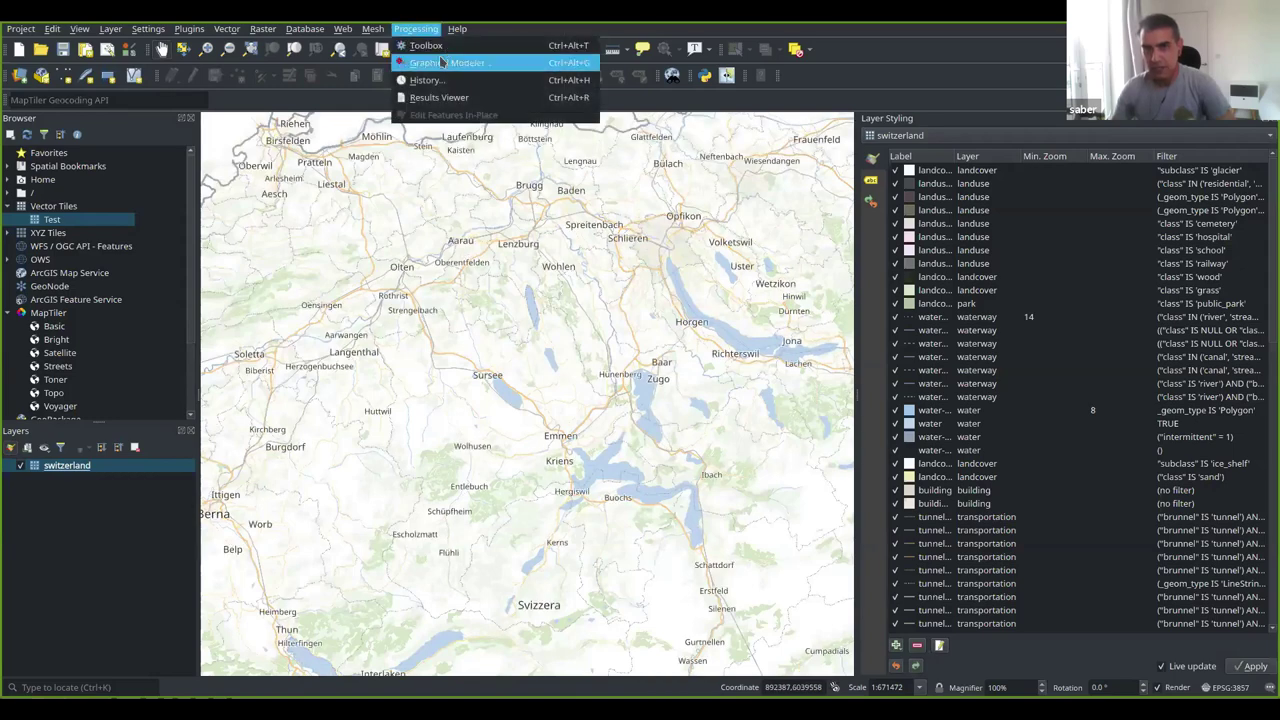
pyautogui.click(448, 42)
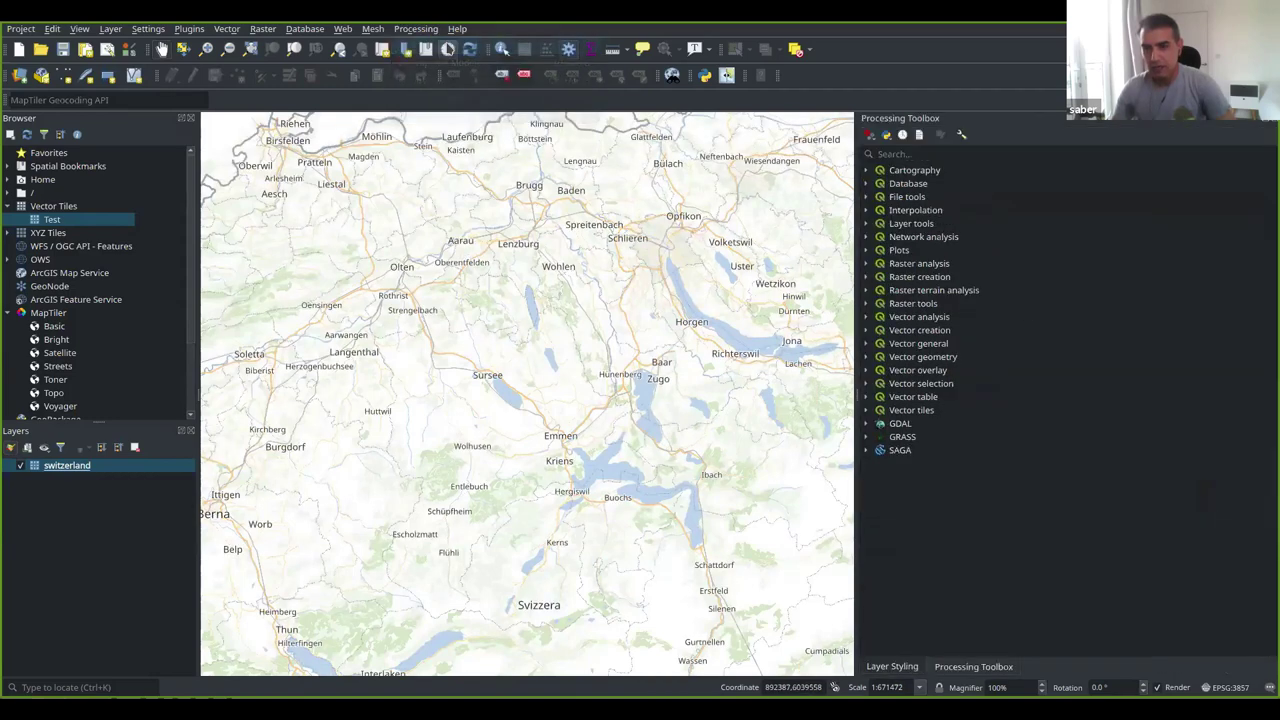
pyautogui.click(868, 410)
pyautogui.click(964, 424)
pyautogui.click(975, 438)
pyautogui.click(973, 428)
pyautogui.click(977, 438)
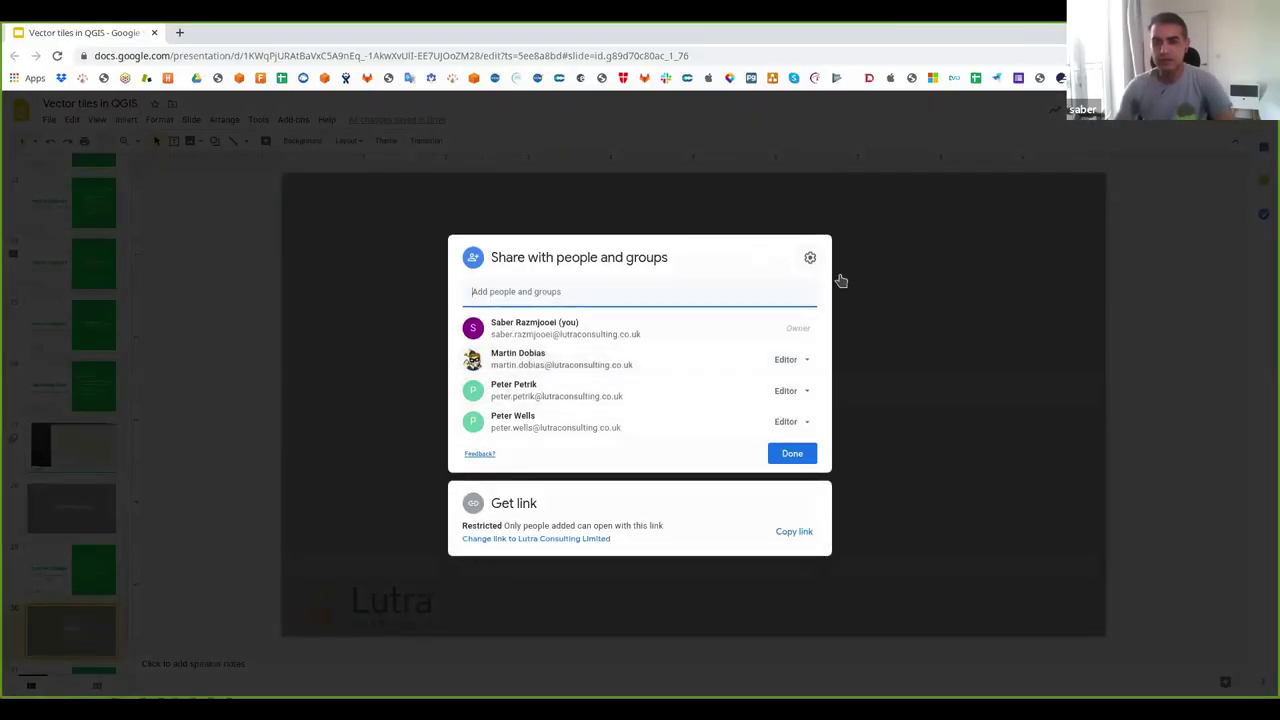
# Dismiss the sharing dialog in Google Slides and present the Vector tiles in QGIS deck, advancing to the Future improvements slide
pyautogui.click(913, 343)
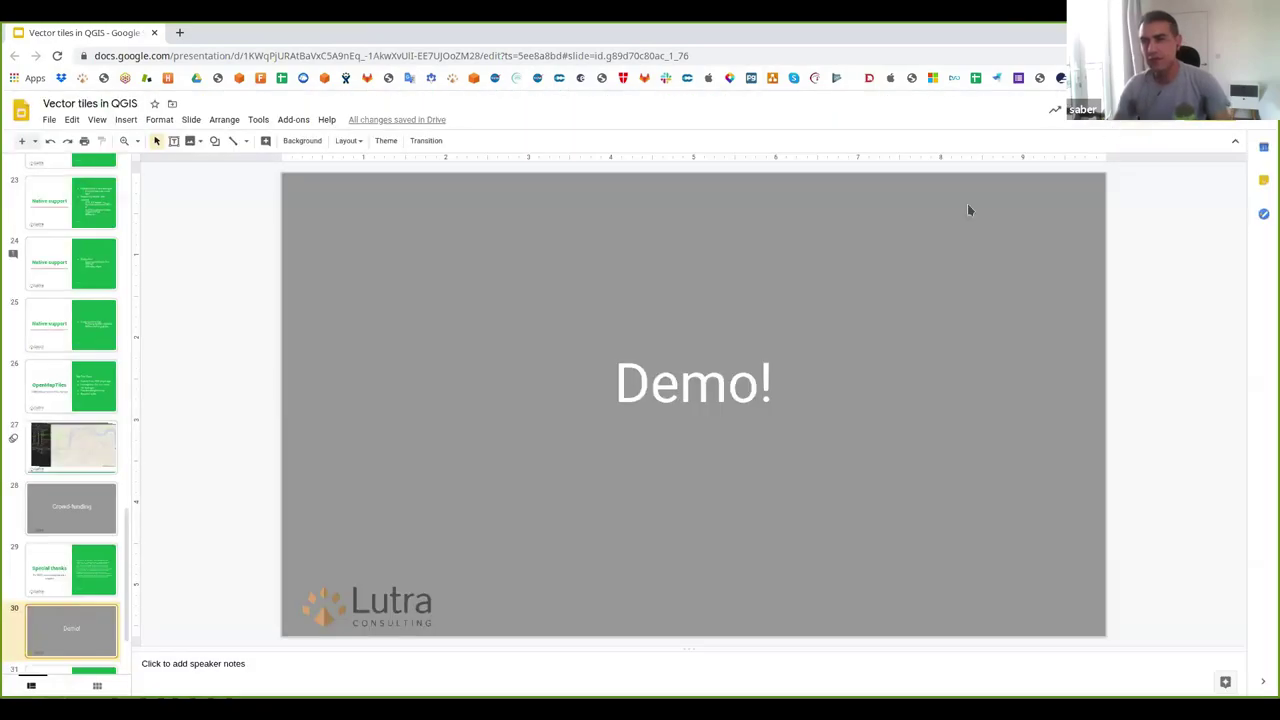
pyautogui.click(1103, 124)
pyautogui.press('Right')
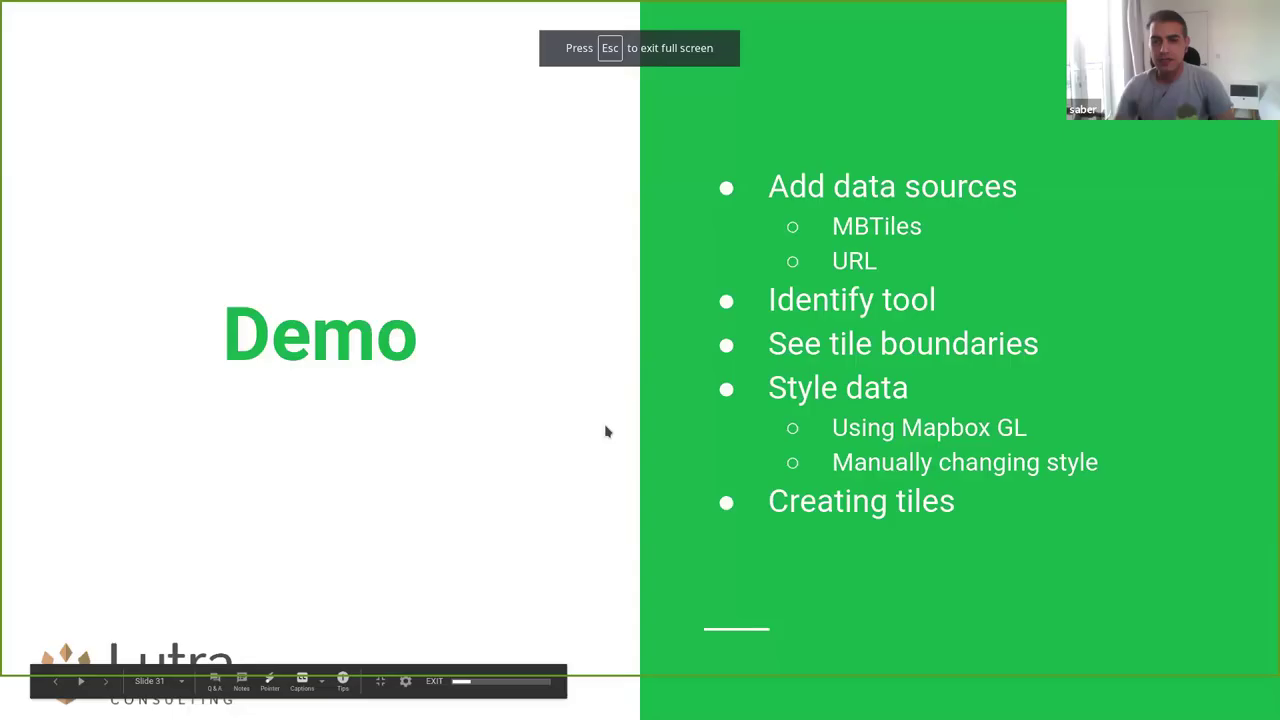
pyautogui.press('Right')
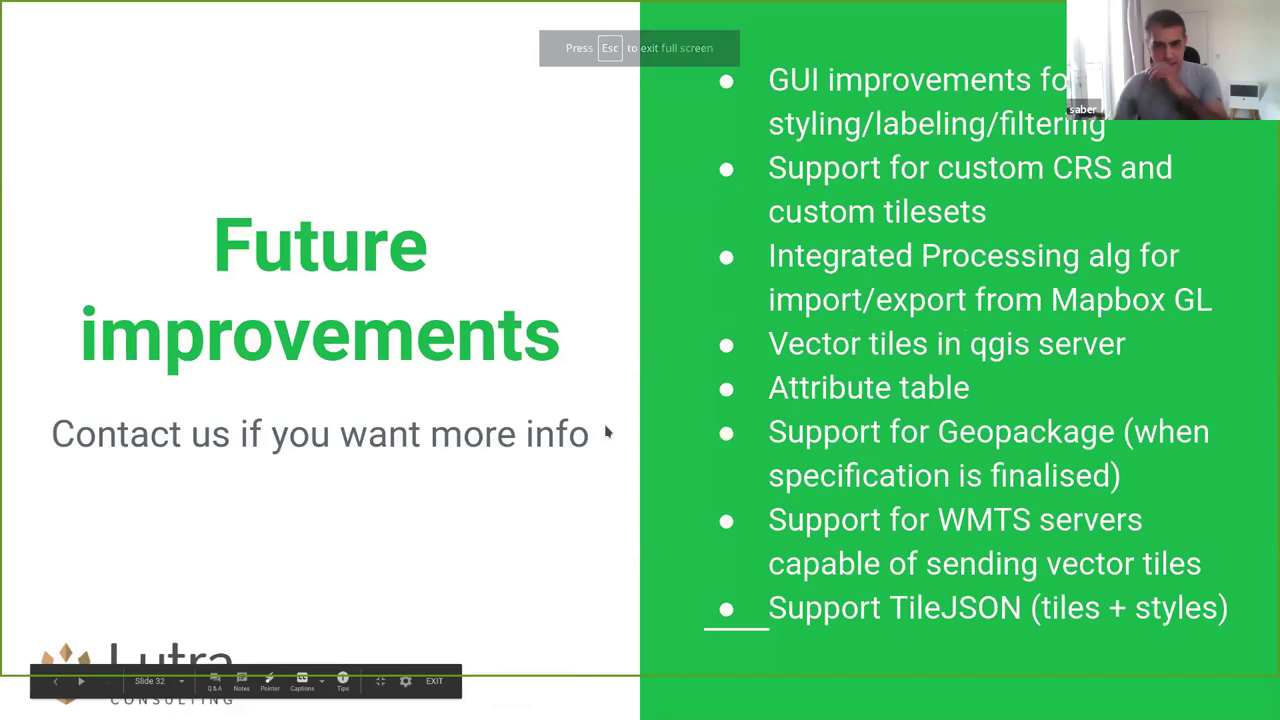